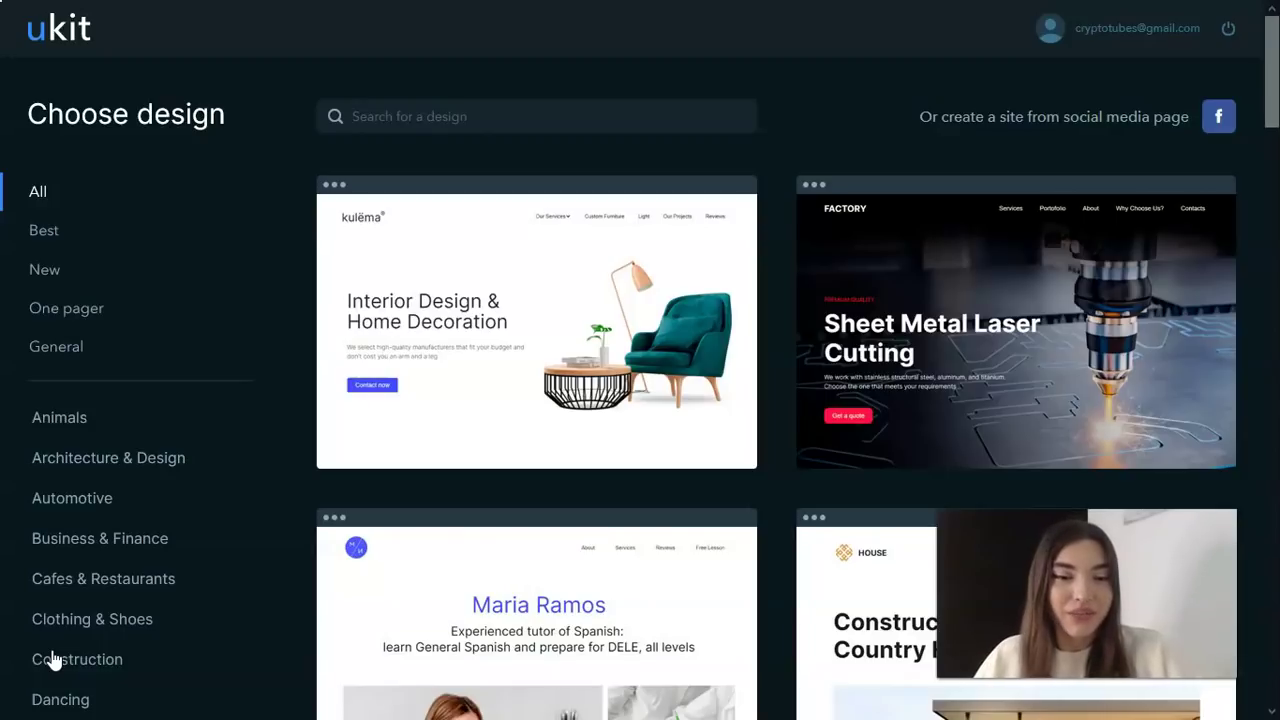
left_click(38, 668)
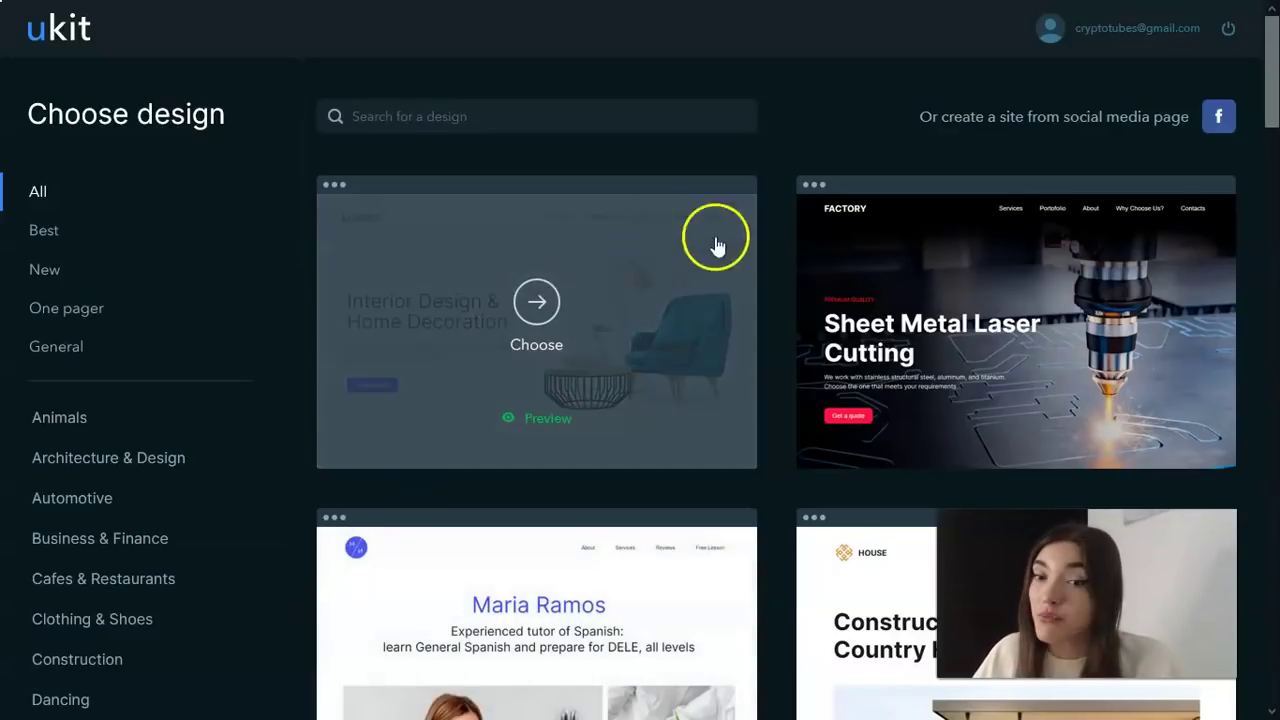
Scroll through the design gallery's categories and template list.
scroll(263, 337, "down", 1)
scroll(720, 405, "down", 3)
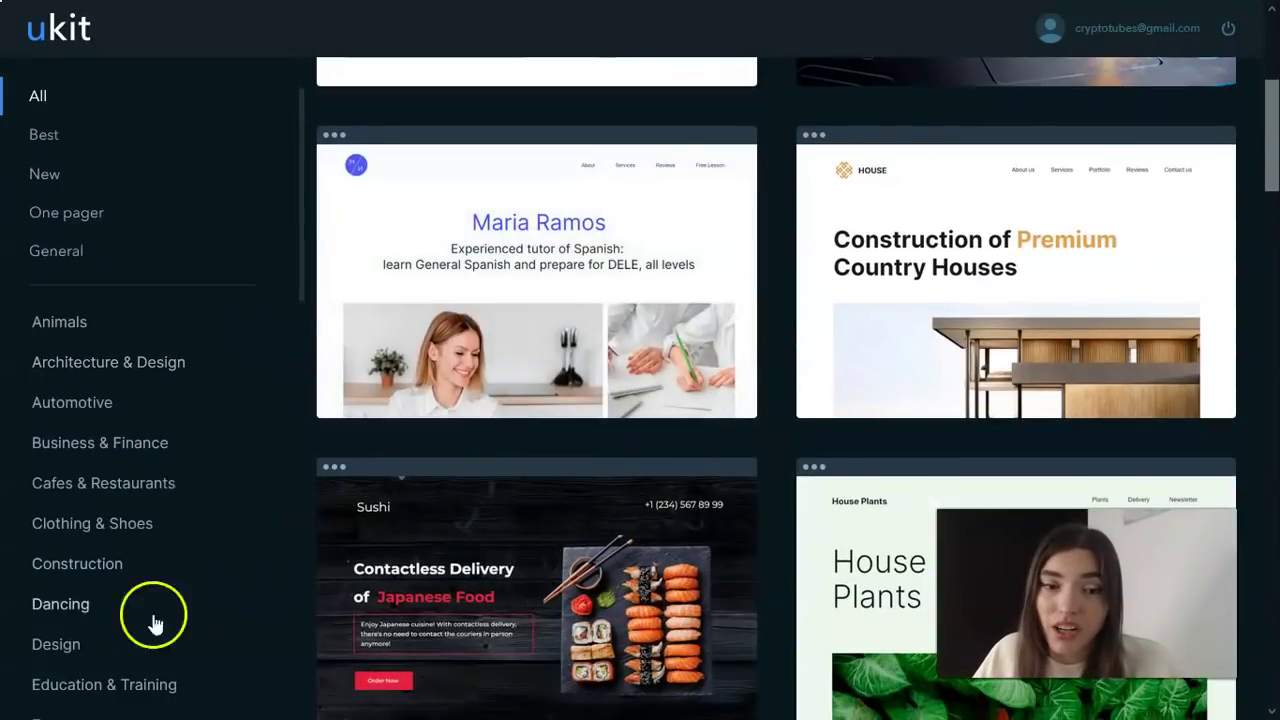
scroll(45, 690, "up", 1)
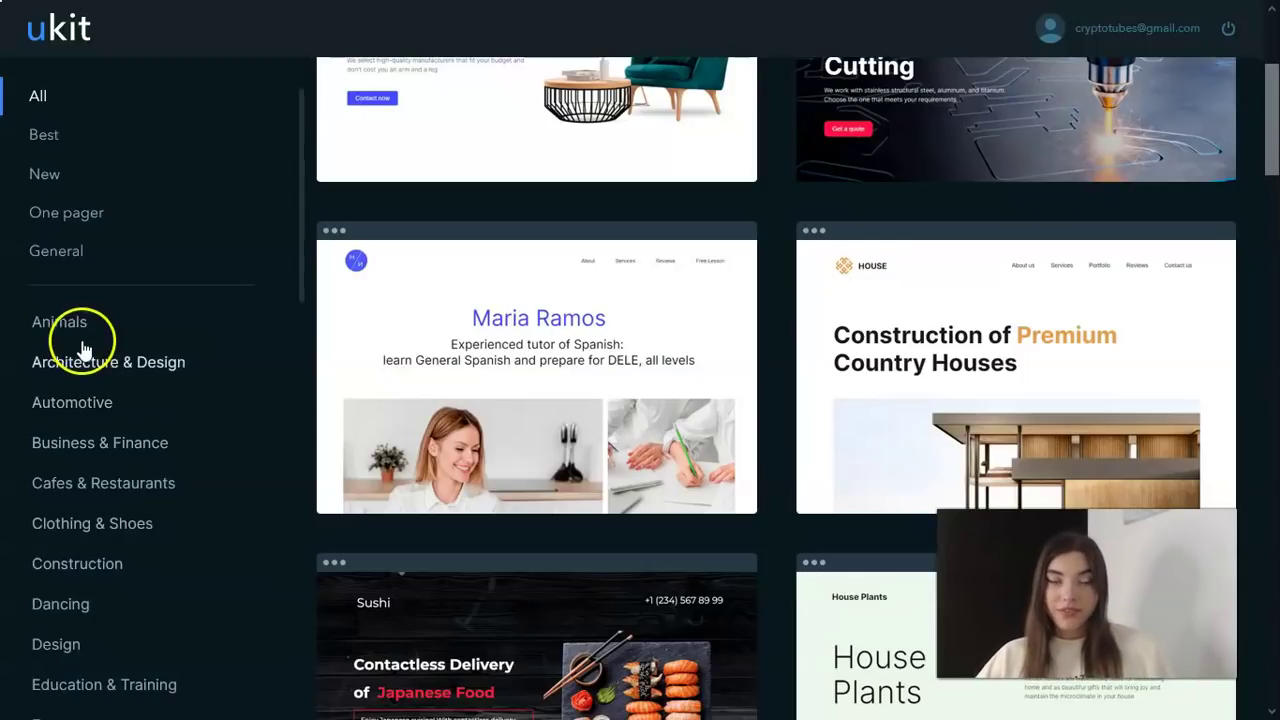
scroll(80, 198, "down", 7)
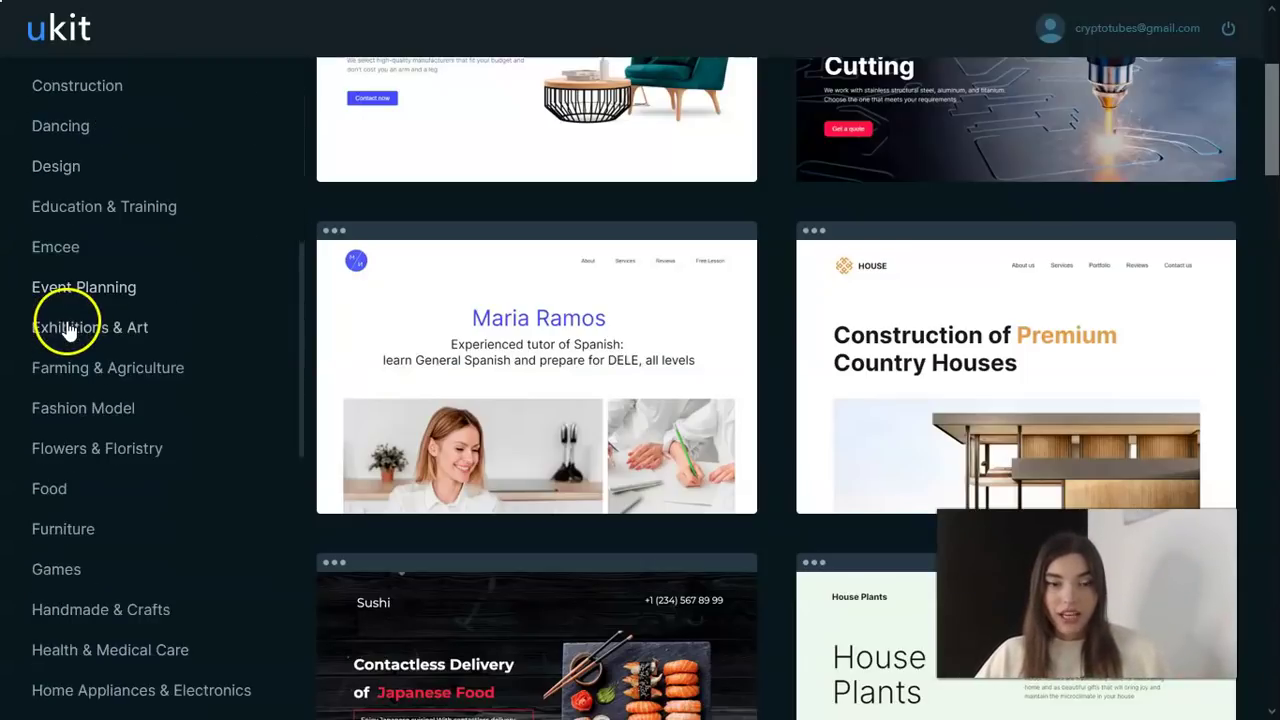
scroll(70, 338, "down", 3)
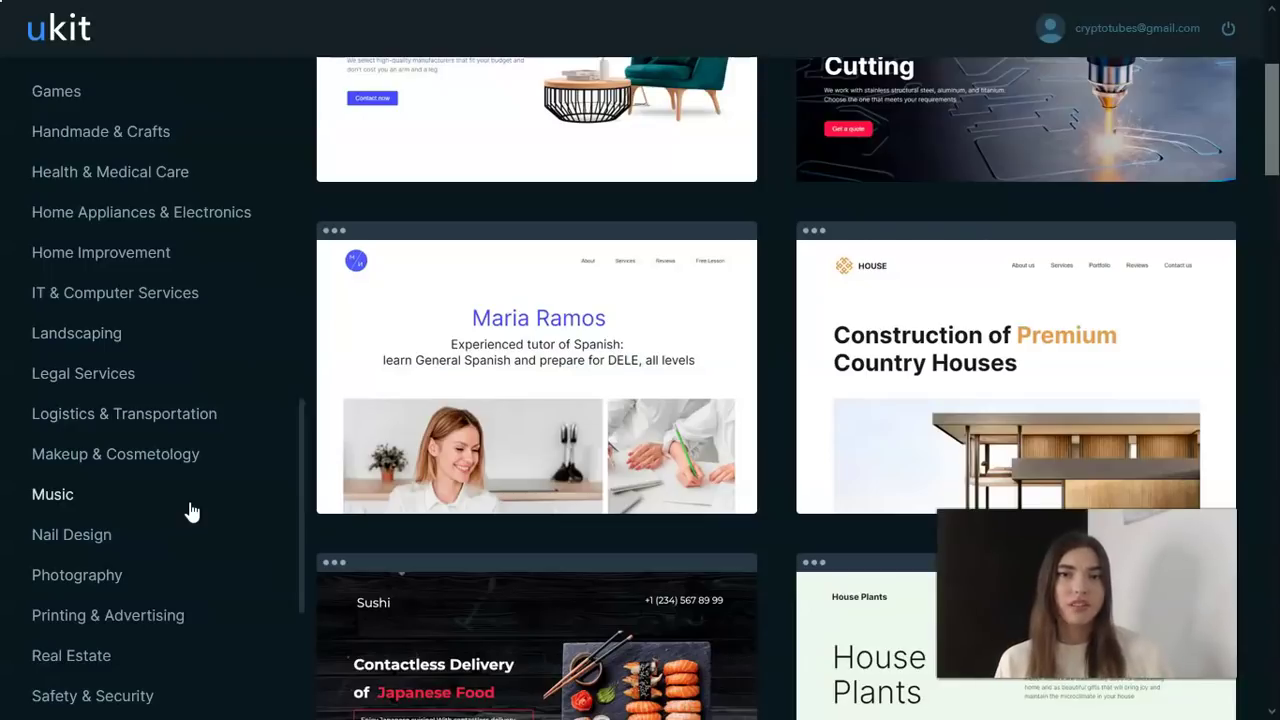
Browse the template grid down to the SunSpa 'Mobile Massage and SPA' card next to Music School.
left_click(152, 383)
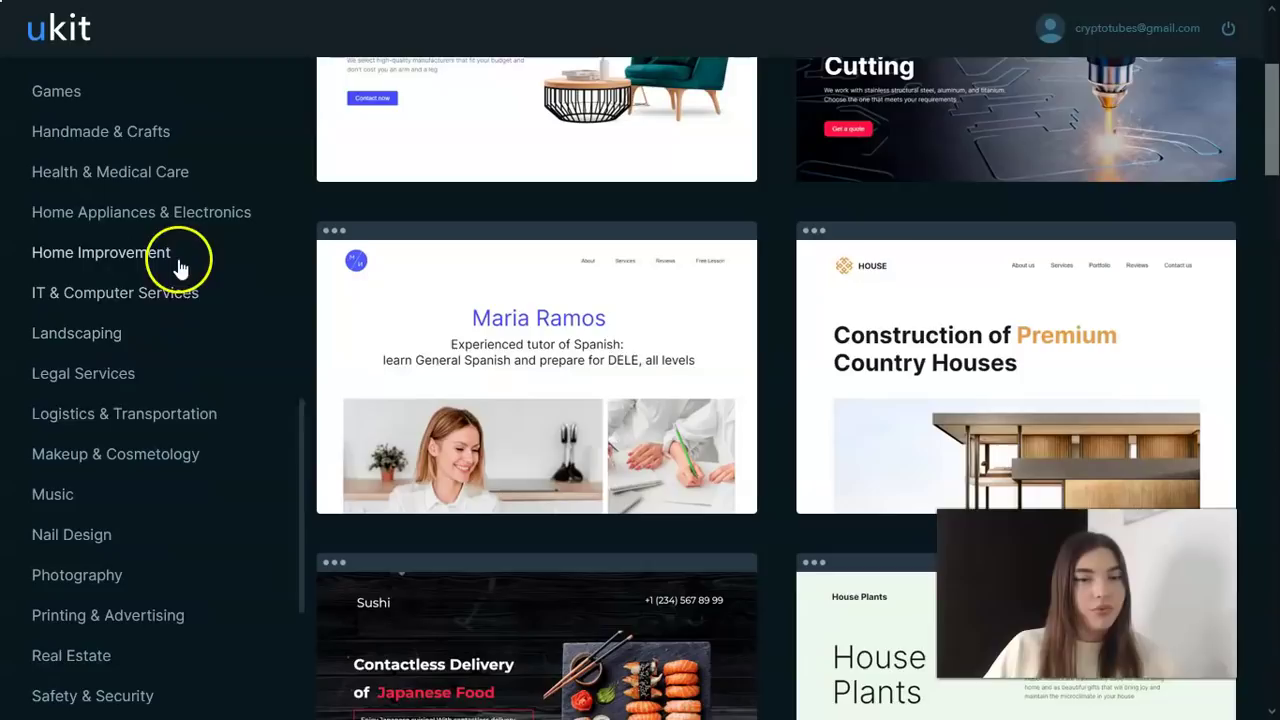
scroll(210, 290, "down", 3)
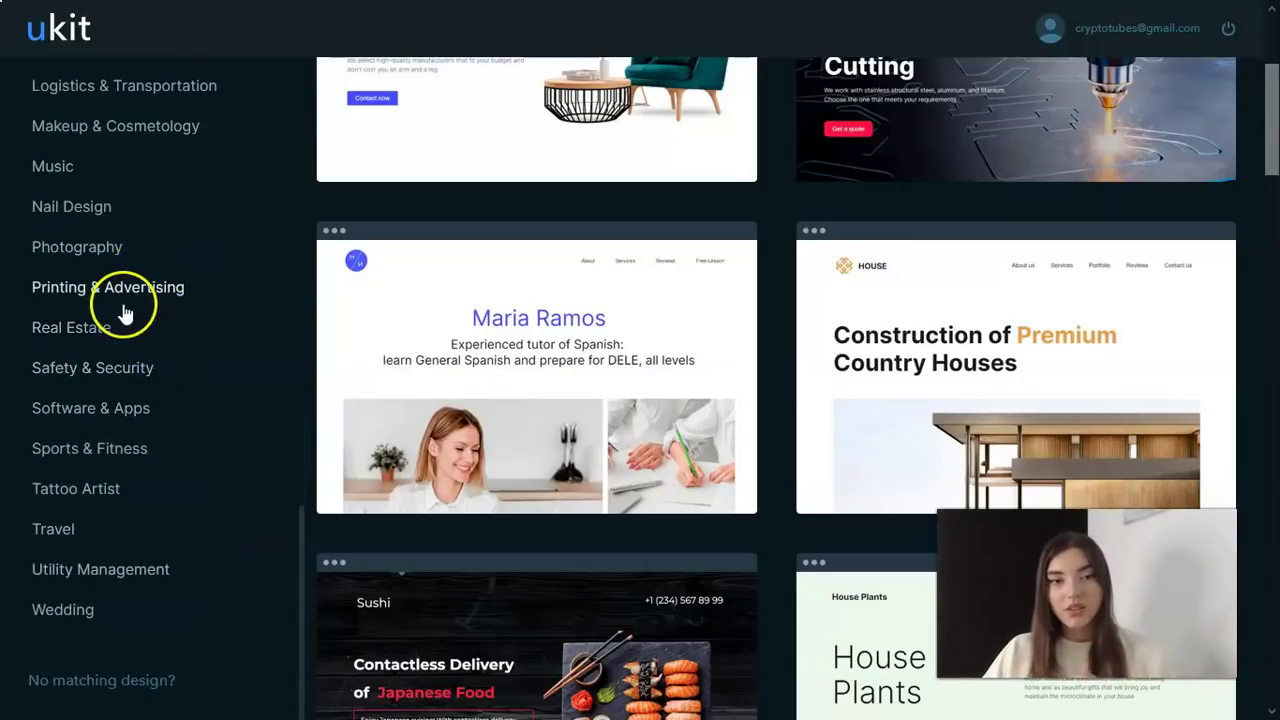
scroll(135, 312, "up", 4)
scroll(128, 318, "up", 1)
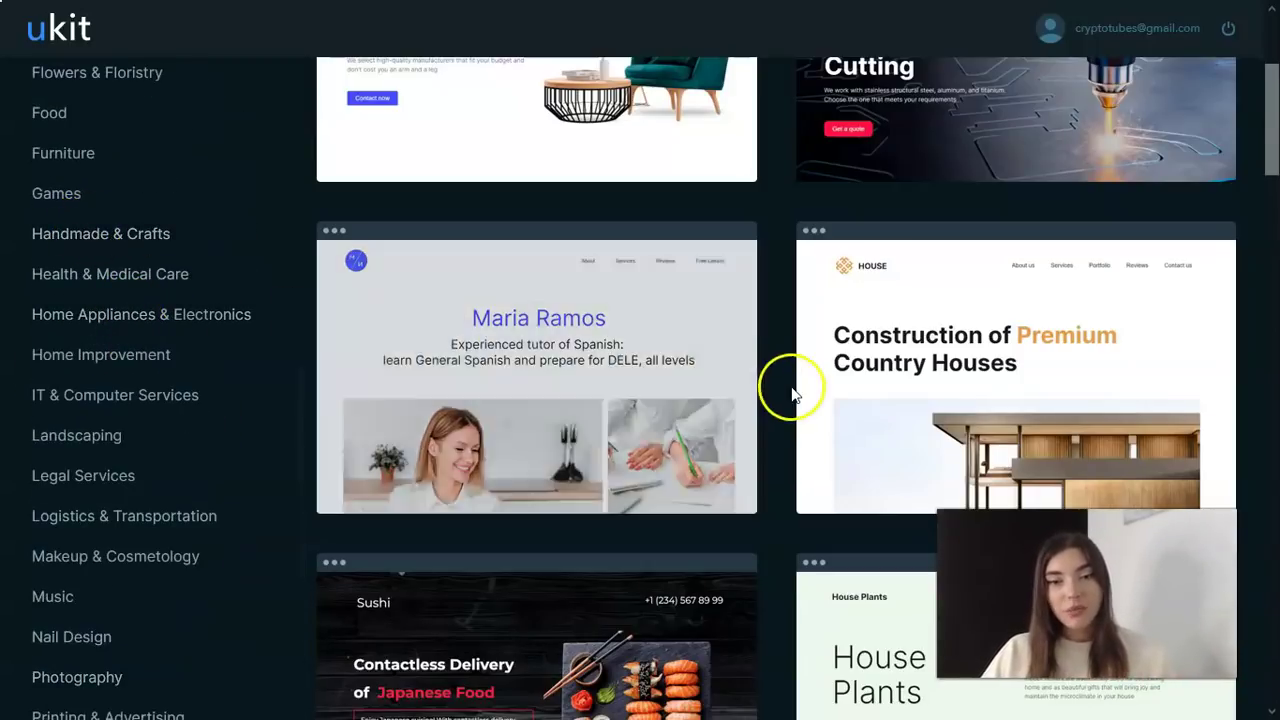
scroll(791, 388, "down", 5)
scroll(791, 388, "down", 12)
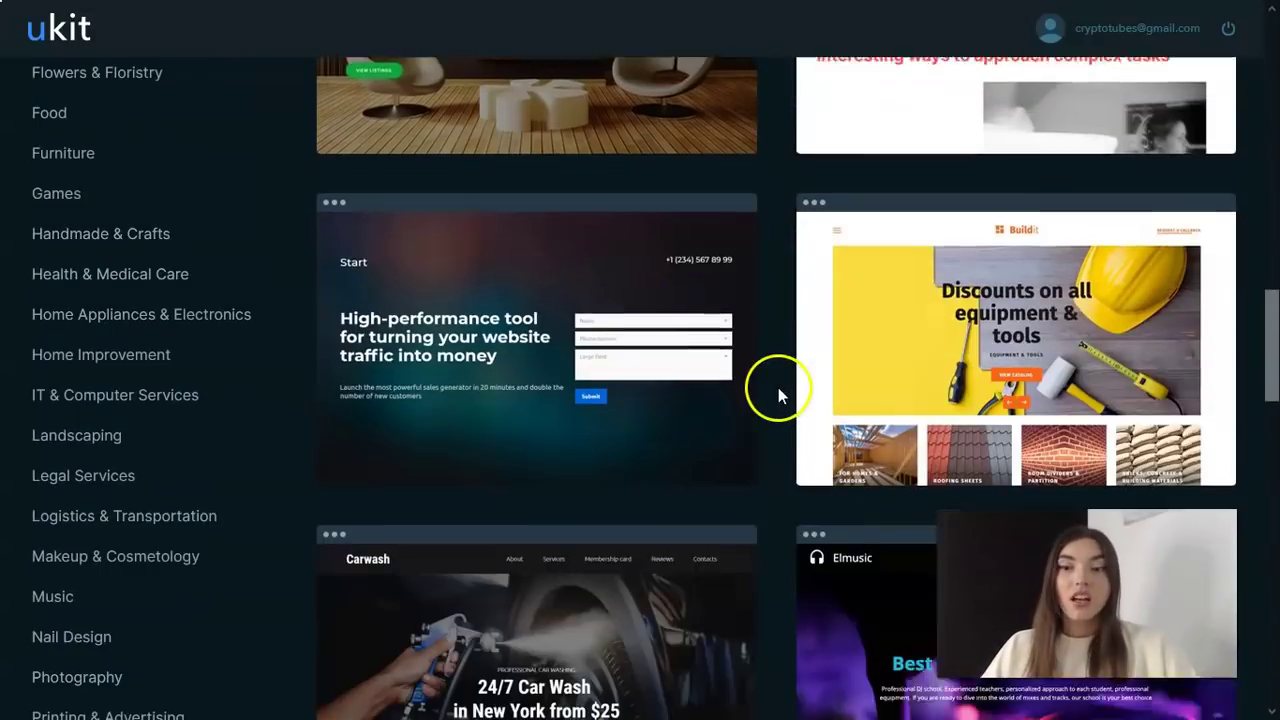
scroll(773, 367, "down", 12)
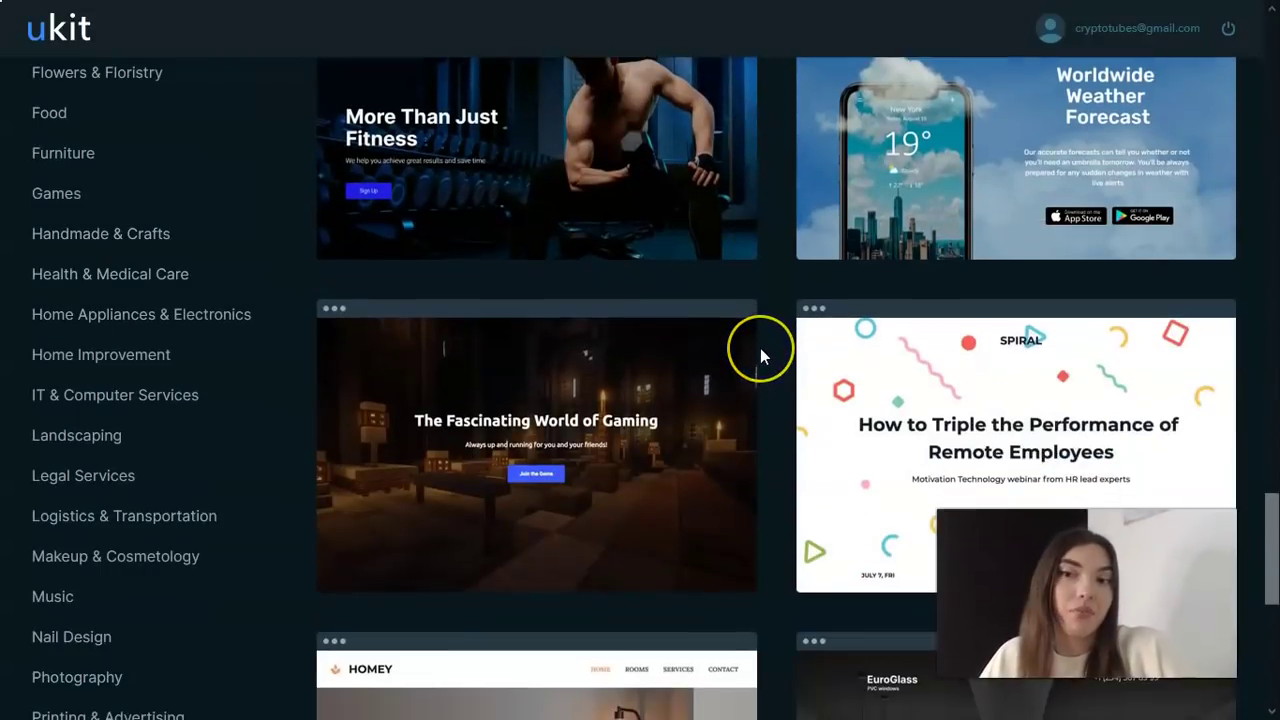
scroll(760, 348, "down", 10)
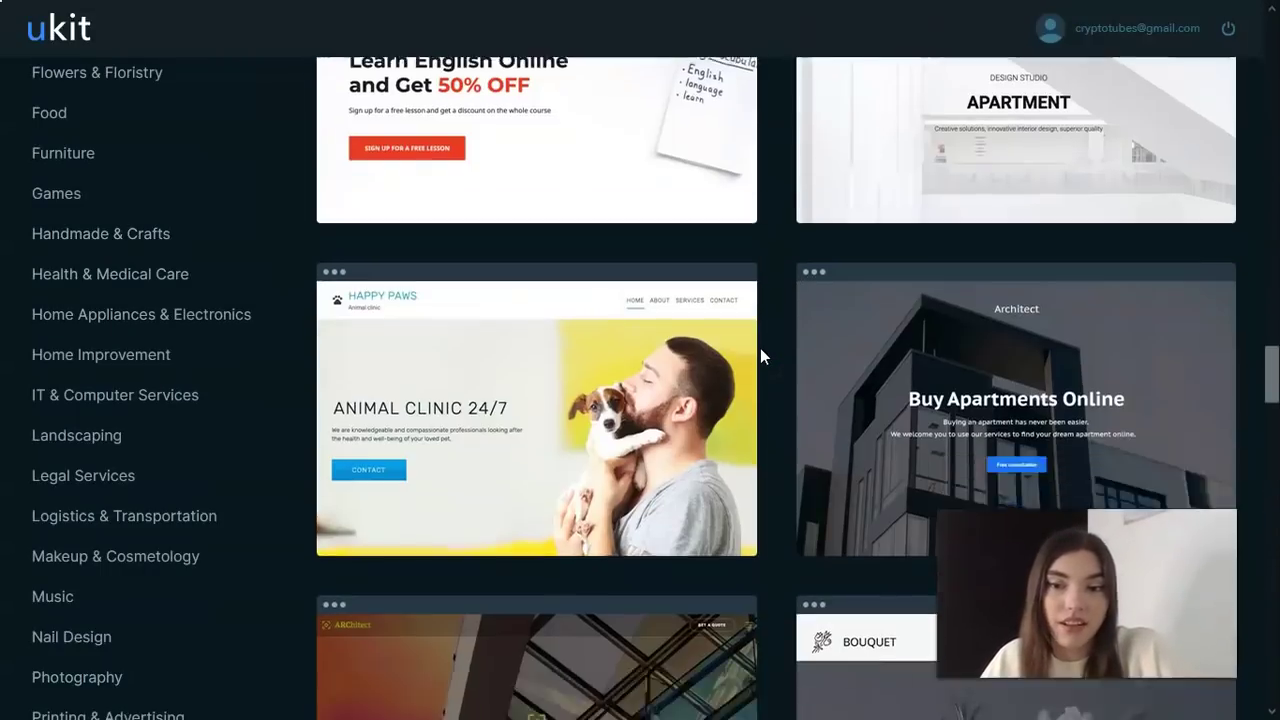
scroll(762, 356, "down", 3)
scroll(762, 350, "down", 6)
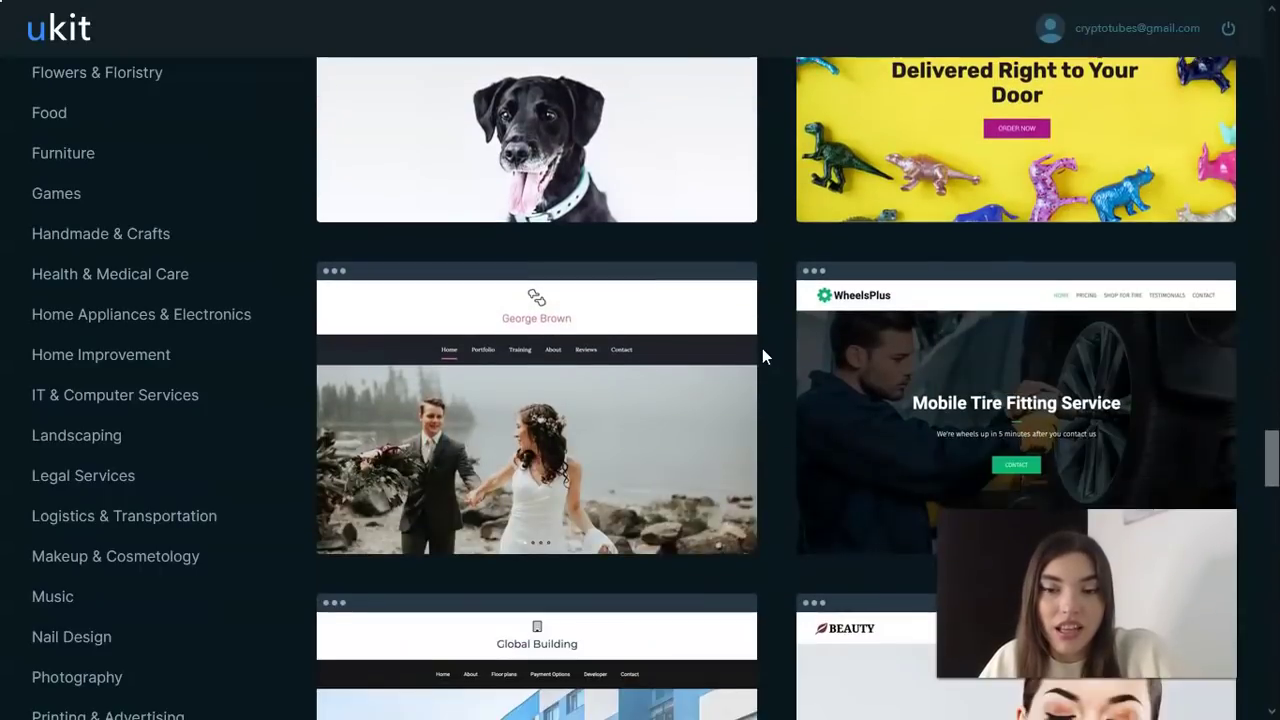
scroll(762, 356, "down", 5)
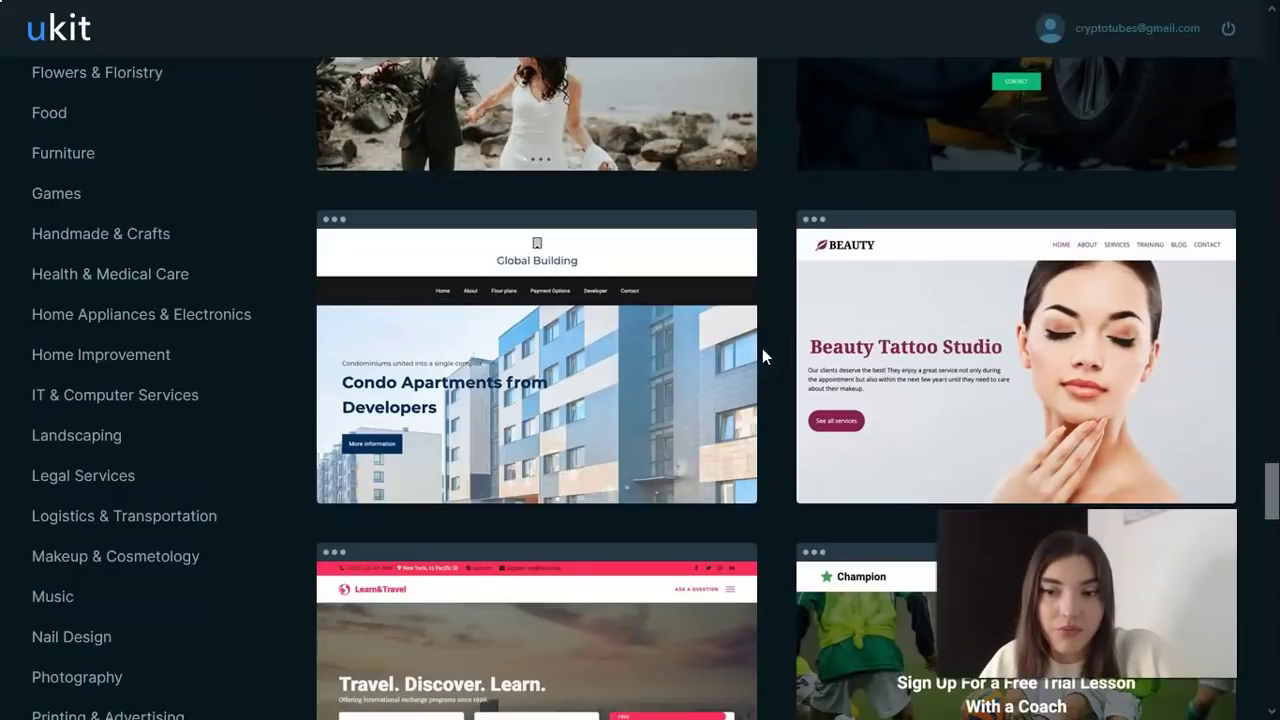
scroll(762, 356, "down", 3)
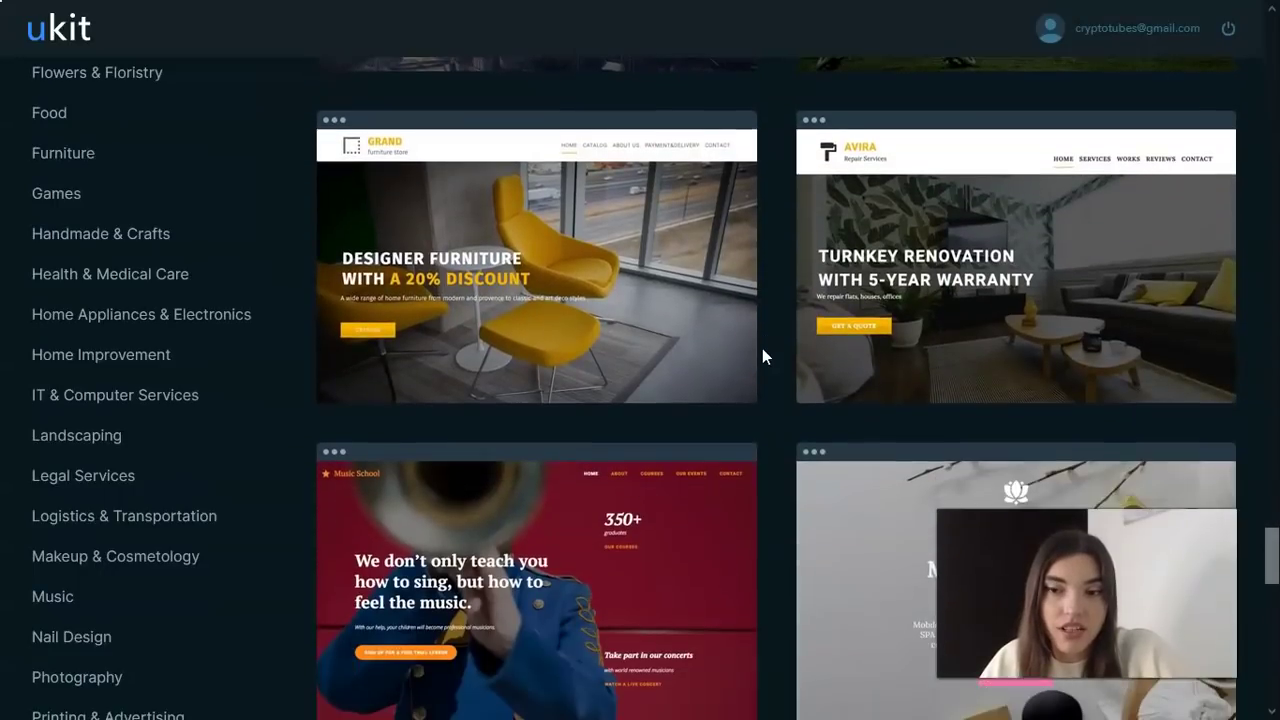
scroll(762, 356, "down", 4)
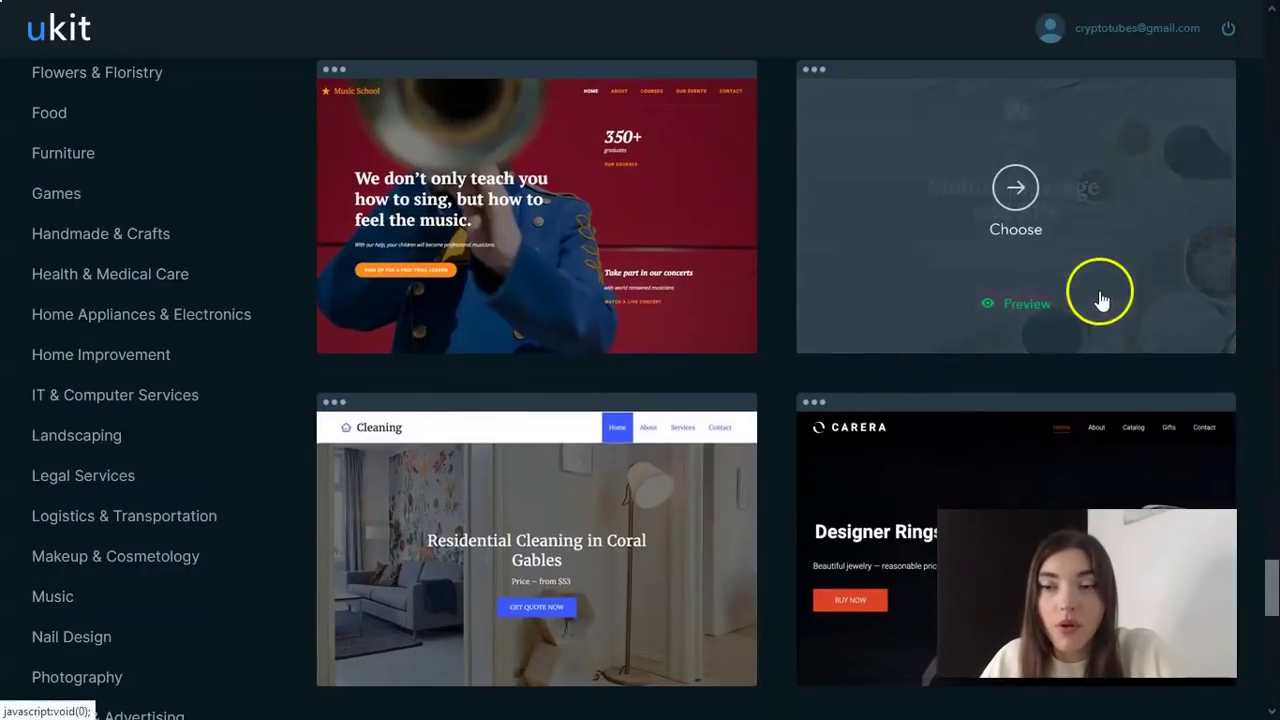
mouse_move(1028, 475)
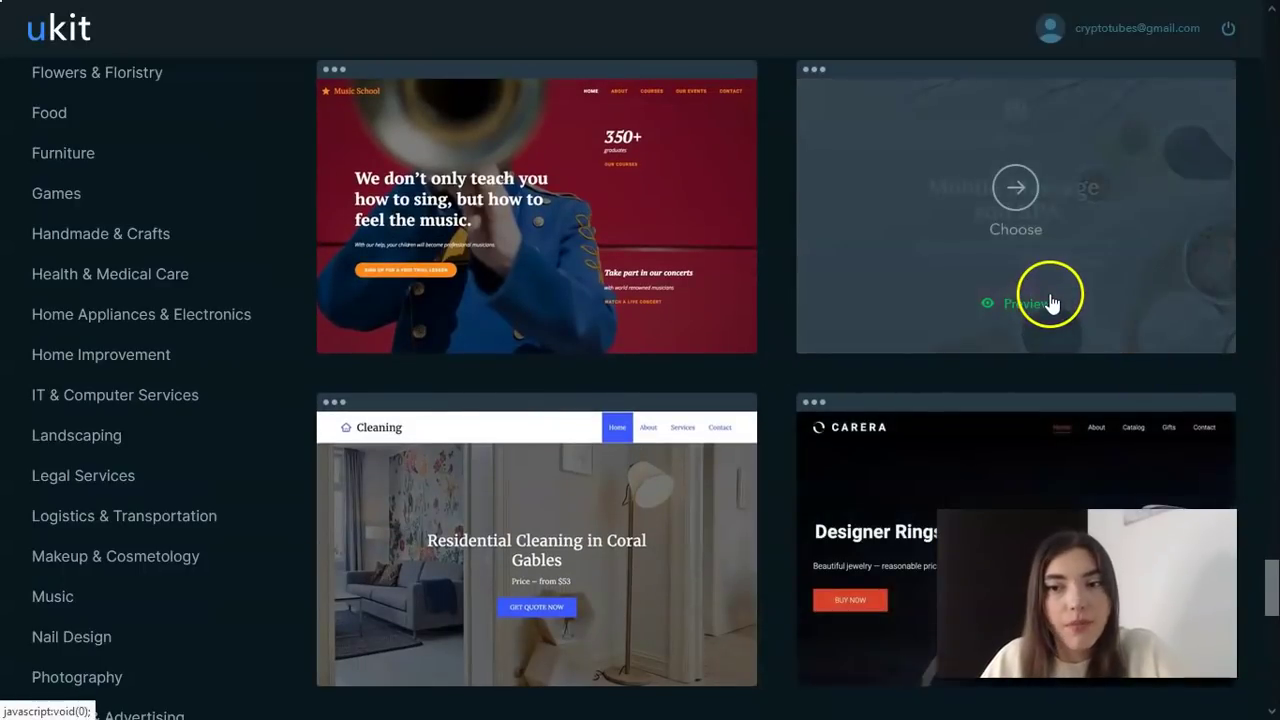
Preview the SunSpa template and scroll down through its page sections.
left_click(1051, 302)
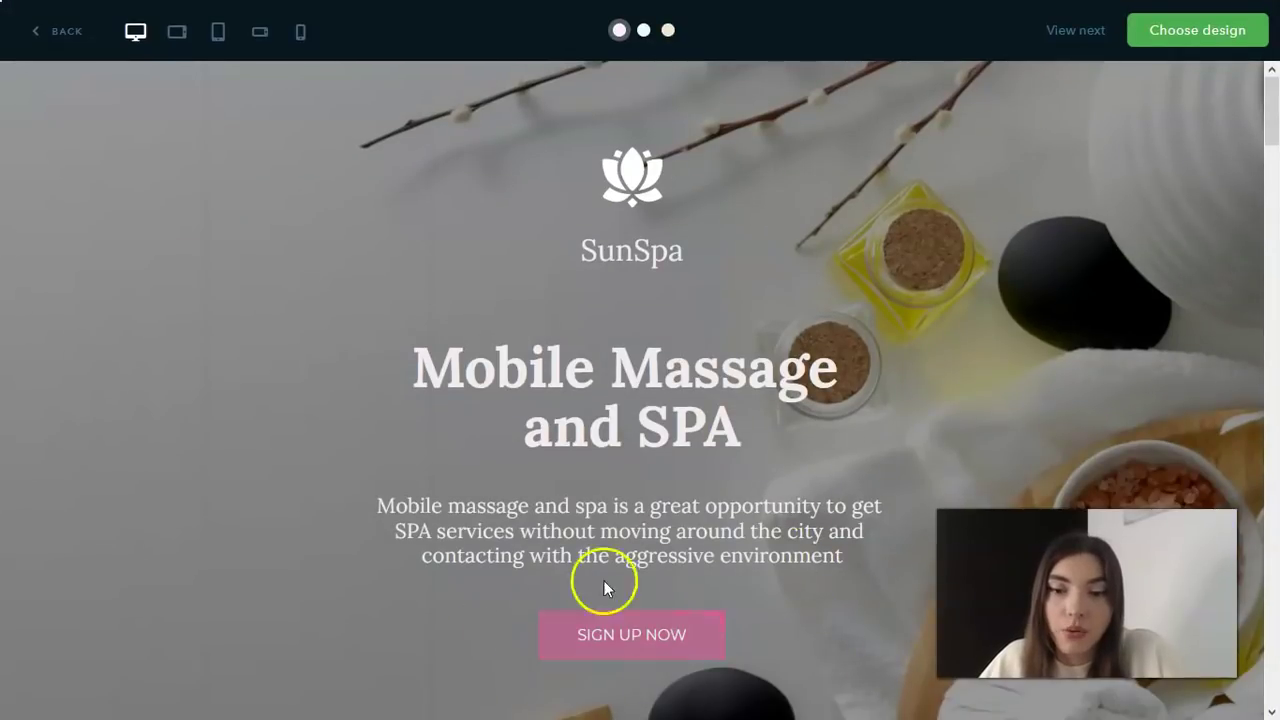
scroll(700, 420, "down", 3)
scroll(720, 366, "down", 7)
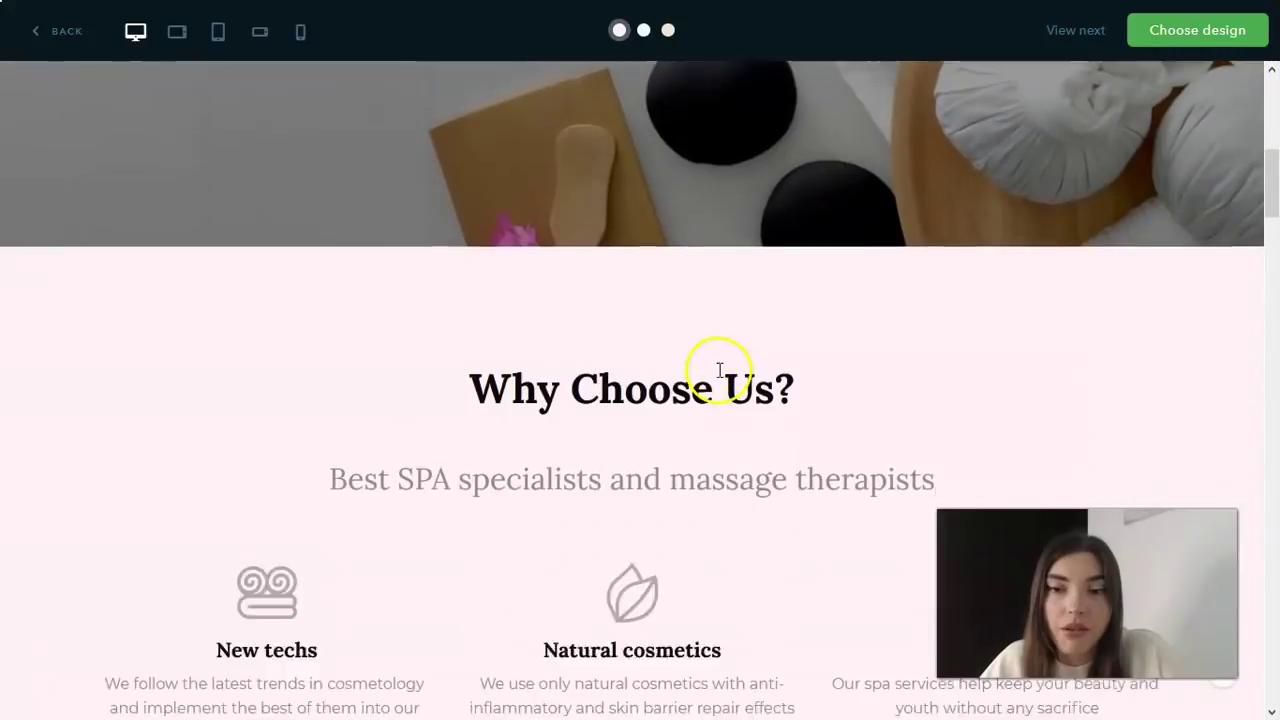
scroll(694, 243, "up", 2)
scroll(780, 449, "down", 10)
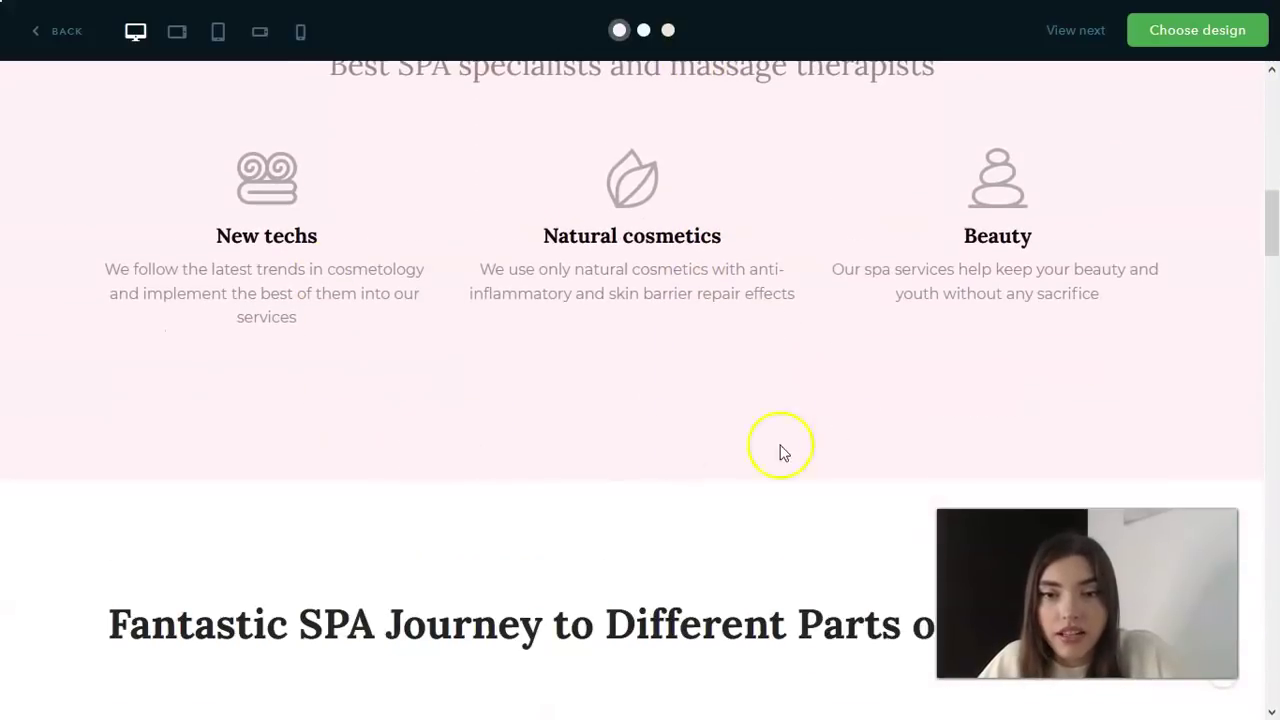
scroll(926, 374, "down", 15)
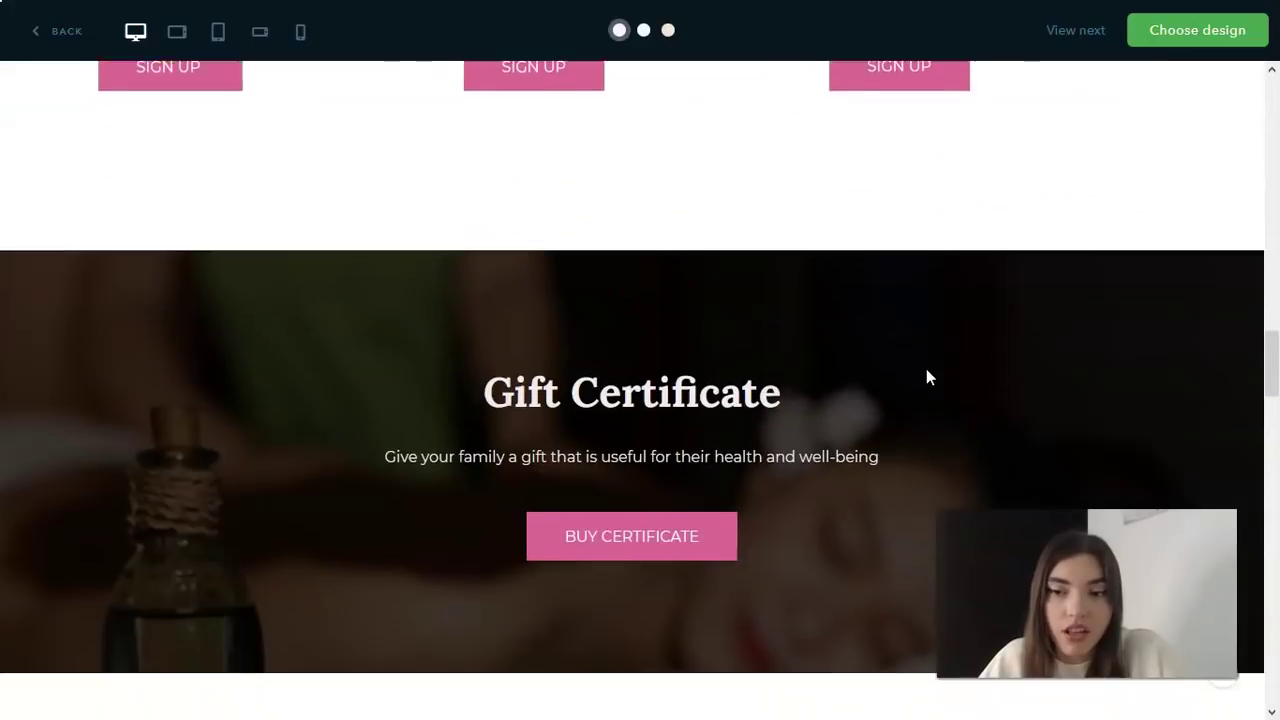
scroll(937, 391, "down", 16)
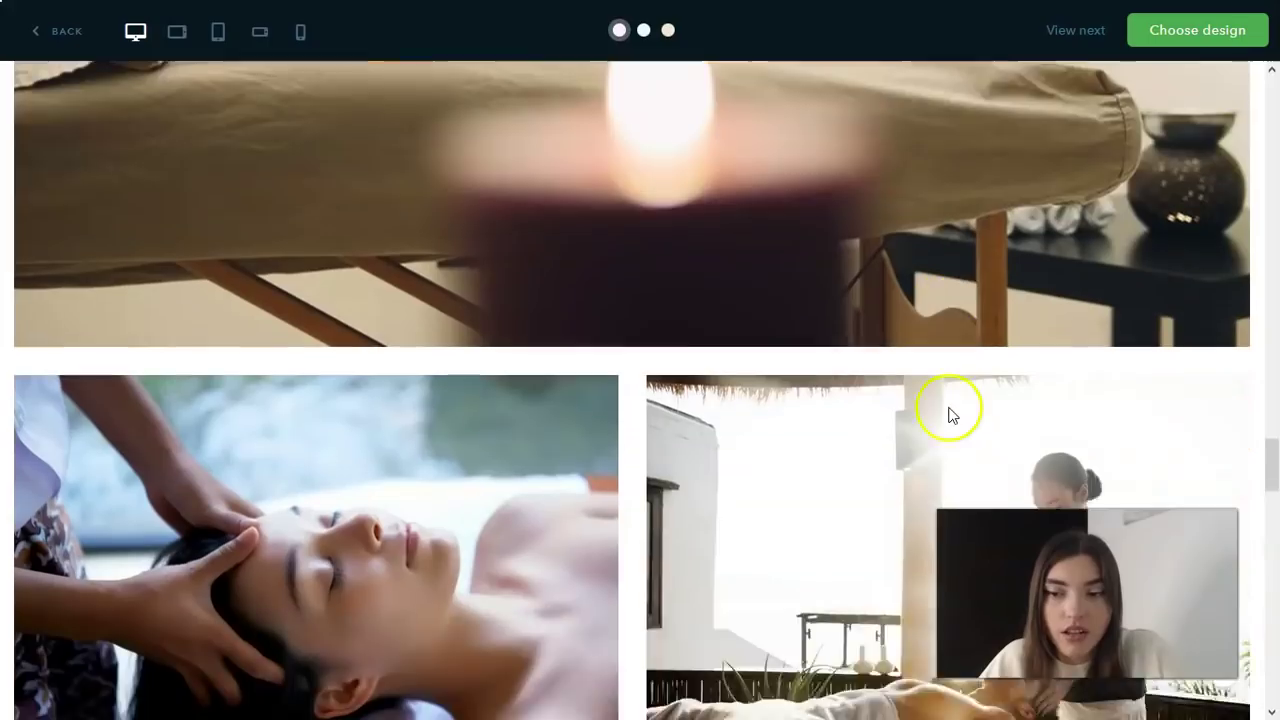
Scroll the SunSpa preview back up to the hero section.
scroll(960, 420, "up", 3)
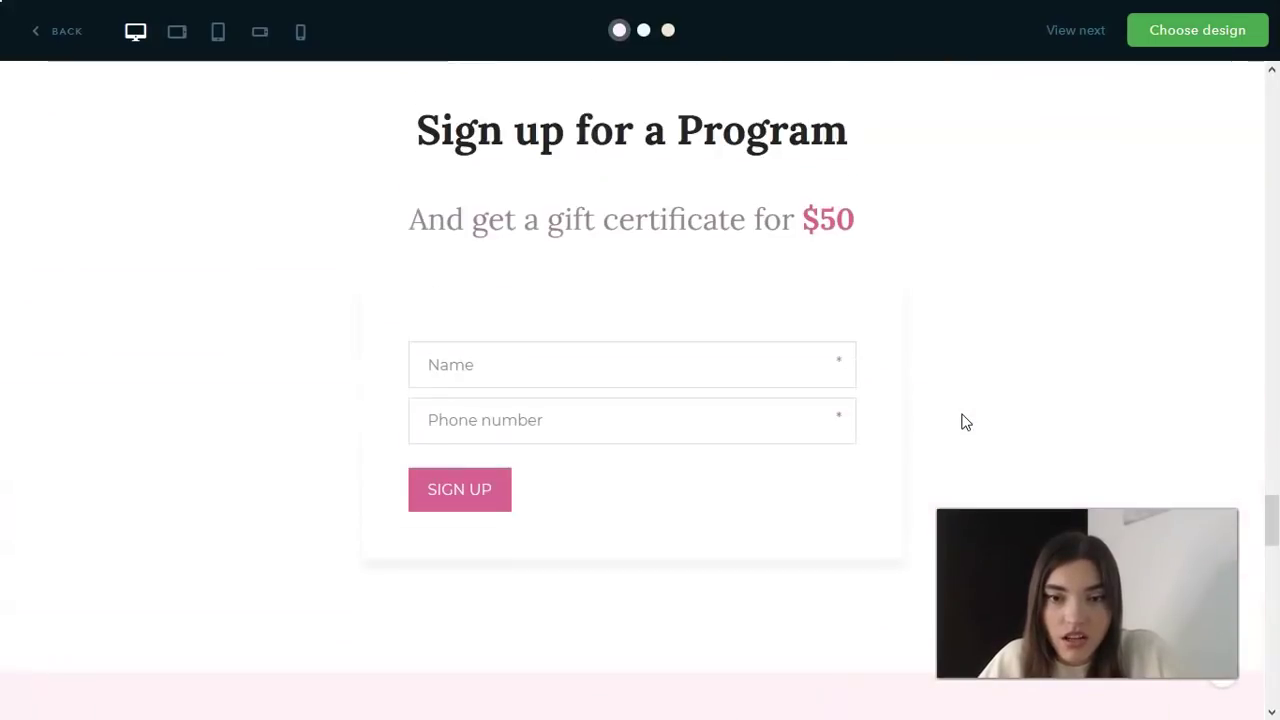
scroll(875, 435, "down", 5)
scroll(879, 443, "up", 8)
scroll(877, 440, "up", 10)
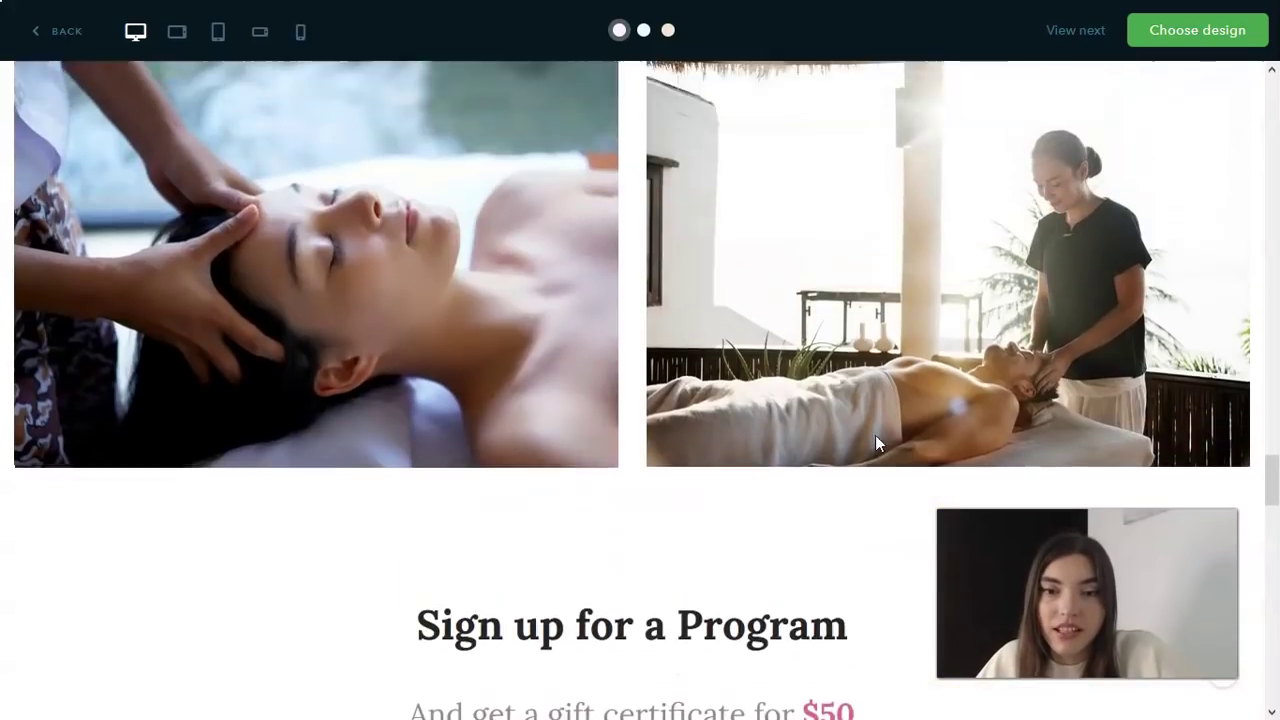
scroll(878, 445, "up", 15)
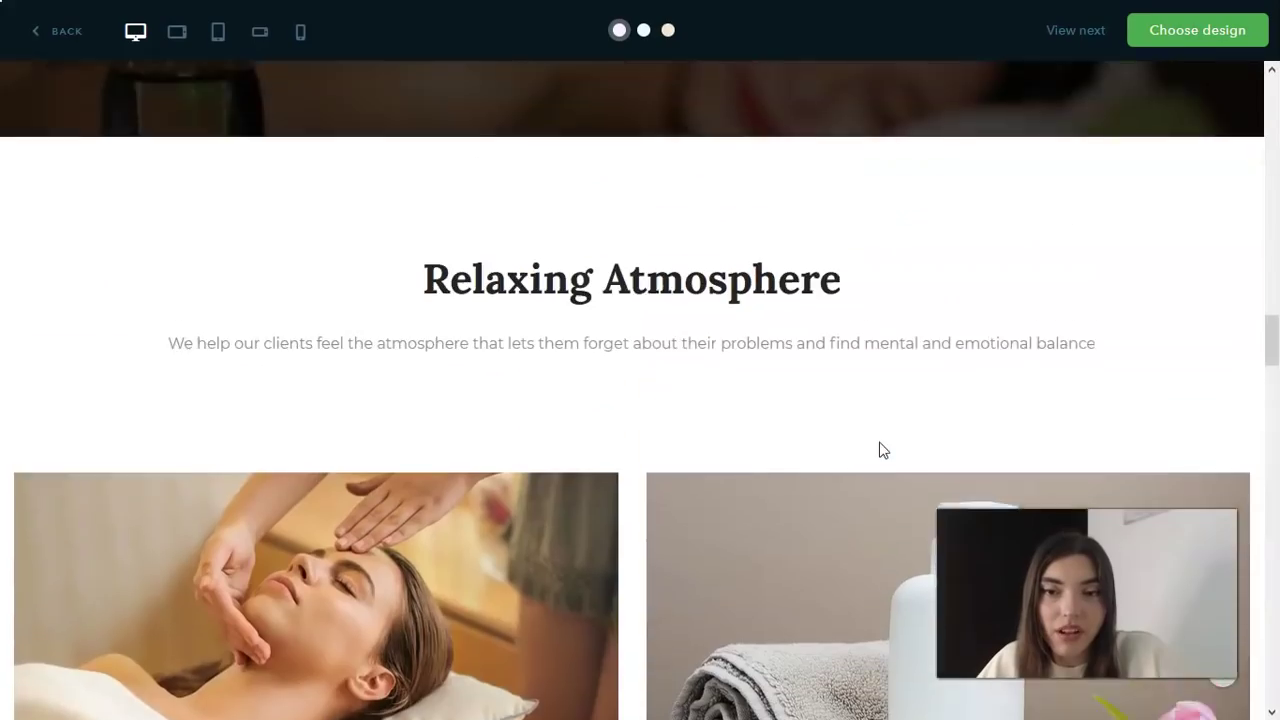
scroll(880, 443, "up", 15)
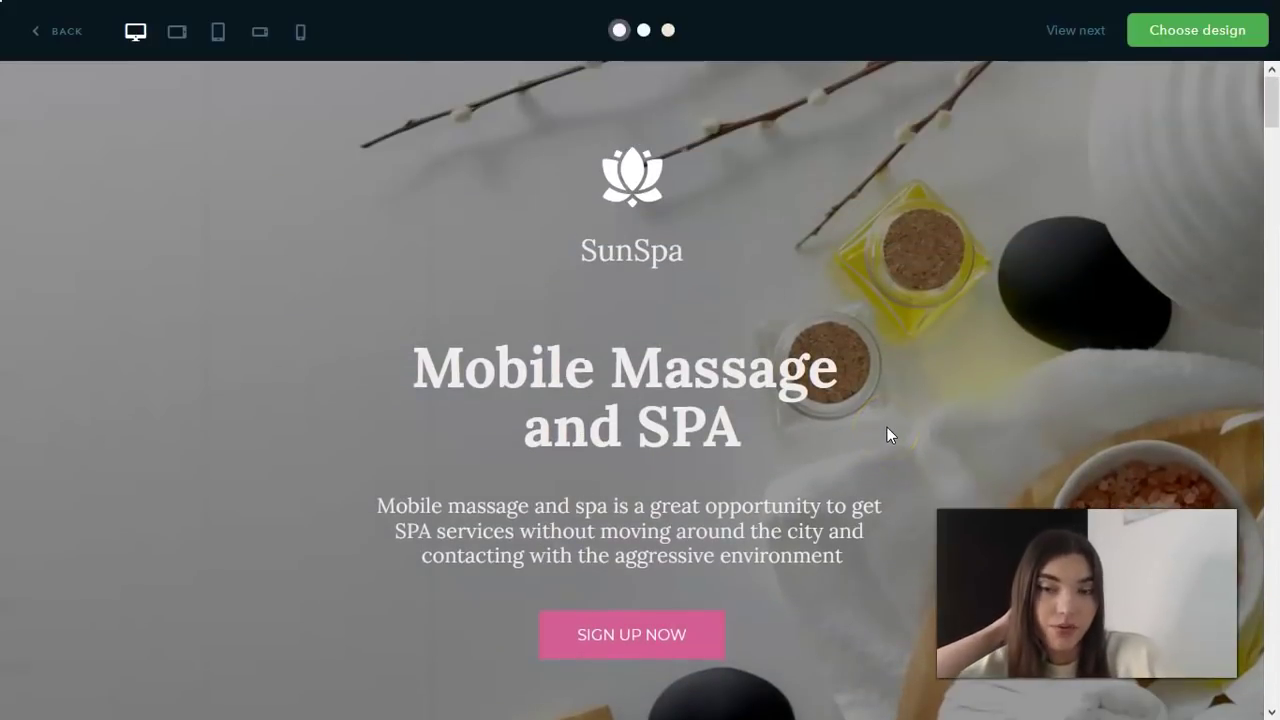
Try the second and orange third colour schemes, then restore the first pink scheme.
left_click(894, 389)
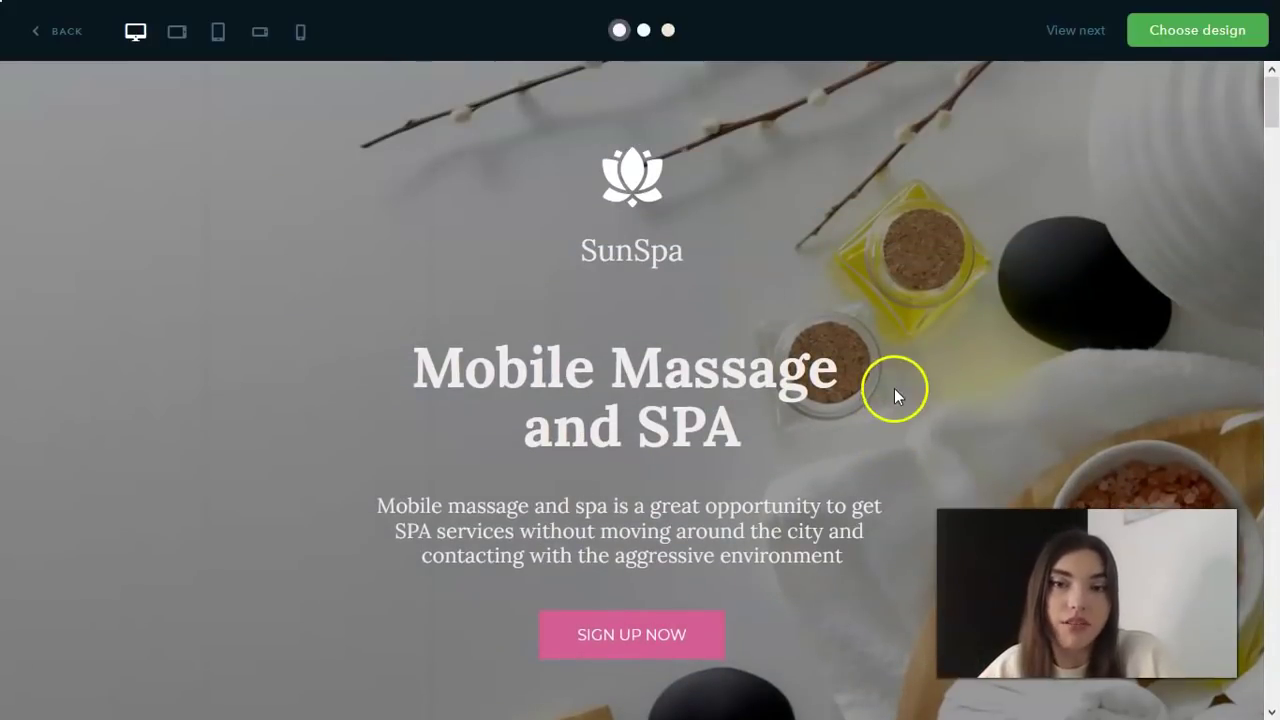
left_click(650, 32)
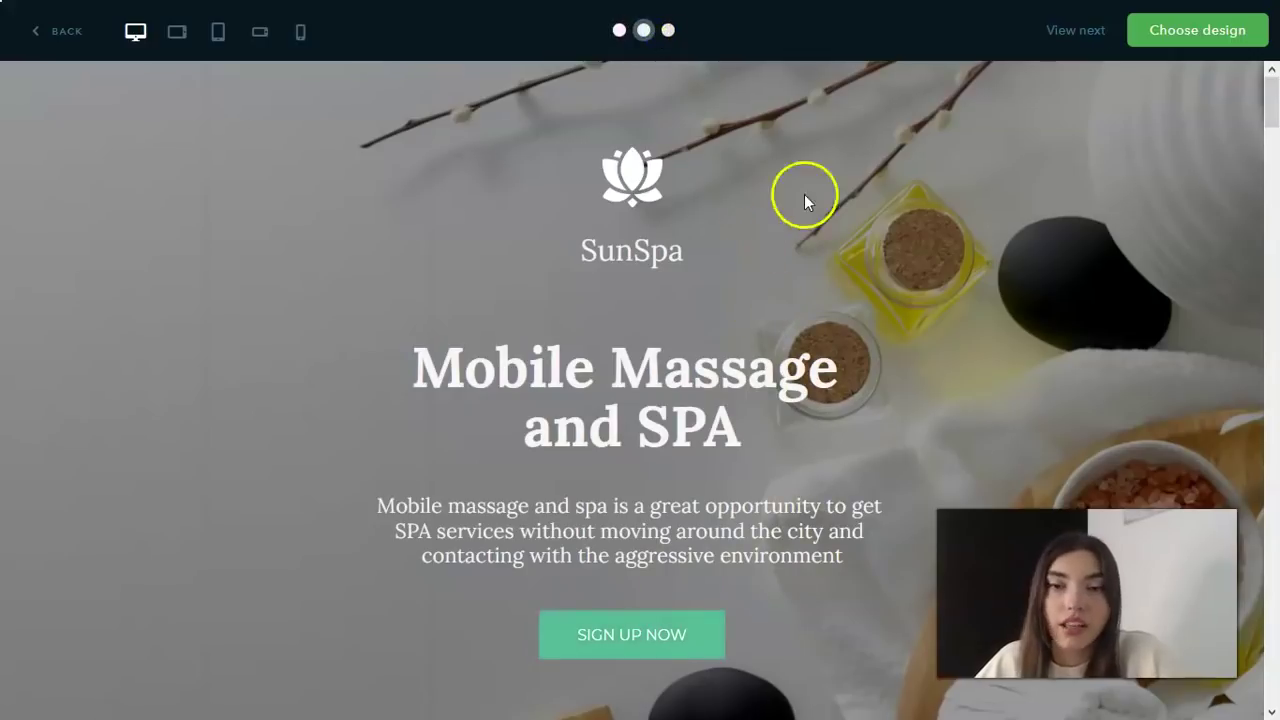
left_click(668, 32)
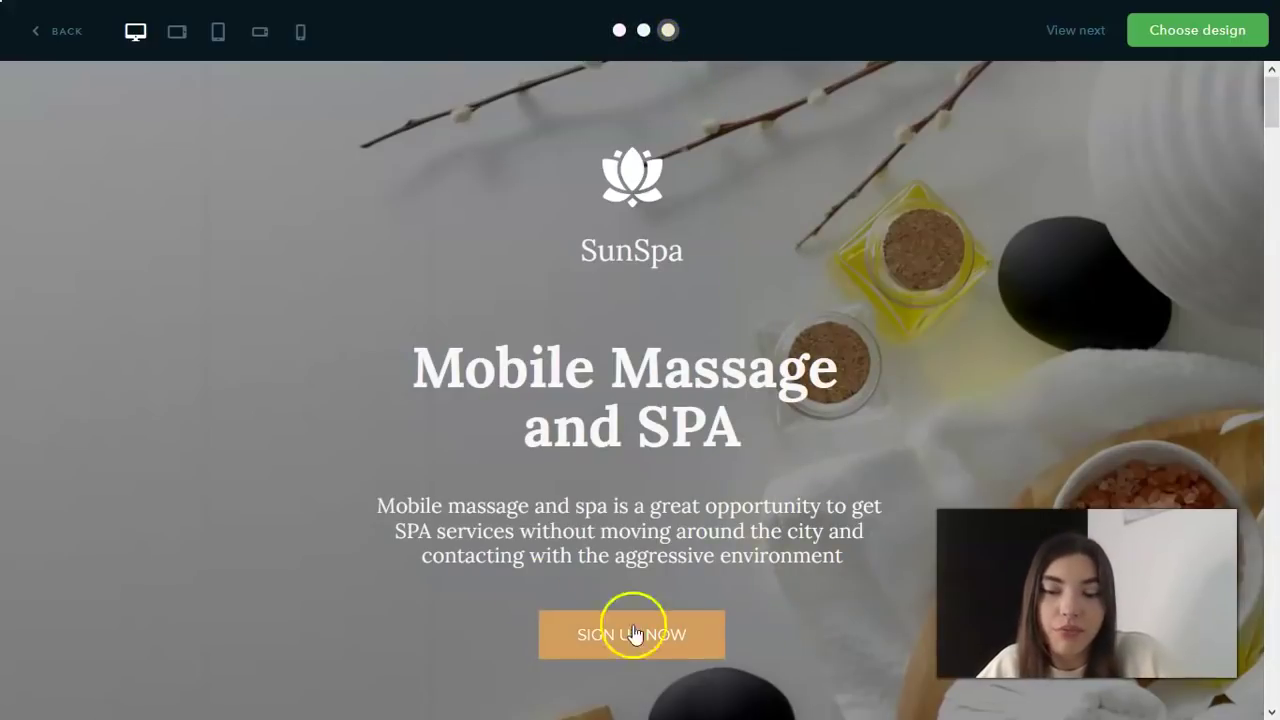
left_click(619, 30)
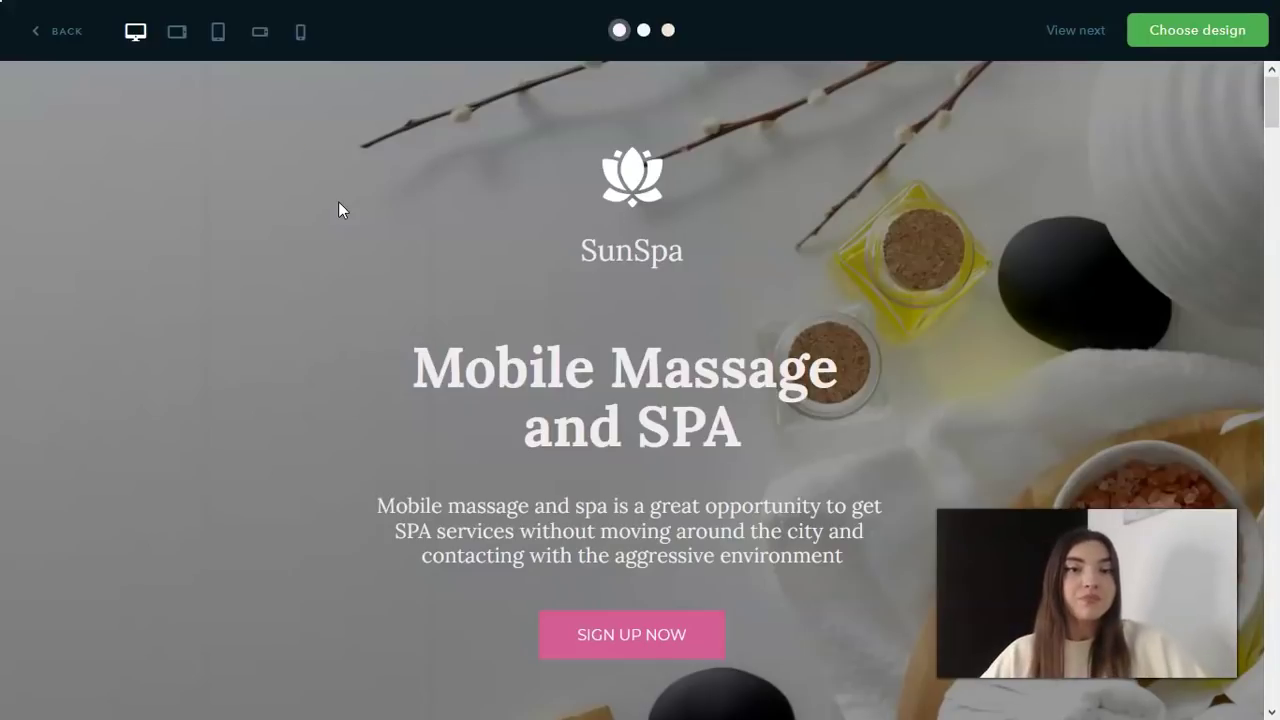
Preview the SunSpa page on a landscape tablet, scrolling through it.
left_click(179, 38)
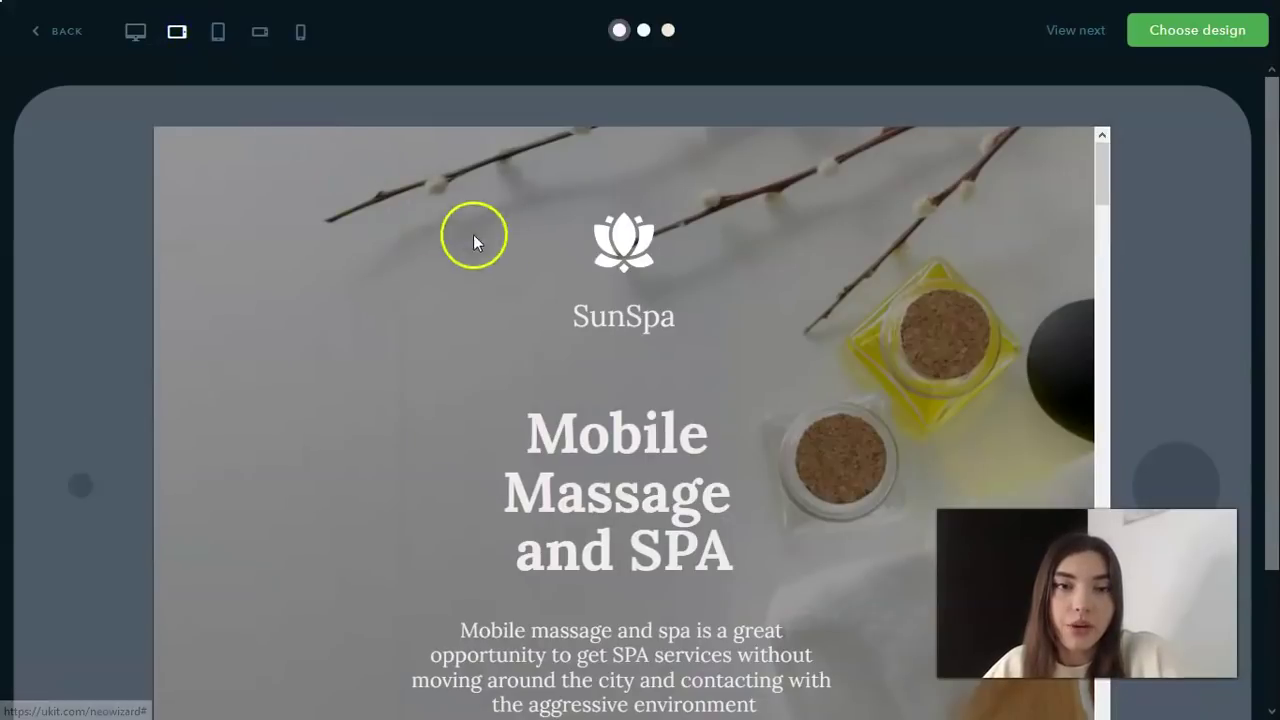
scroll(631, 292, "down", 5)
scroll(636, 295, "down", 10)
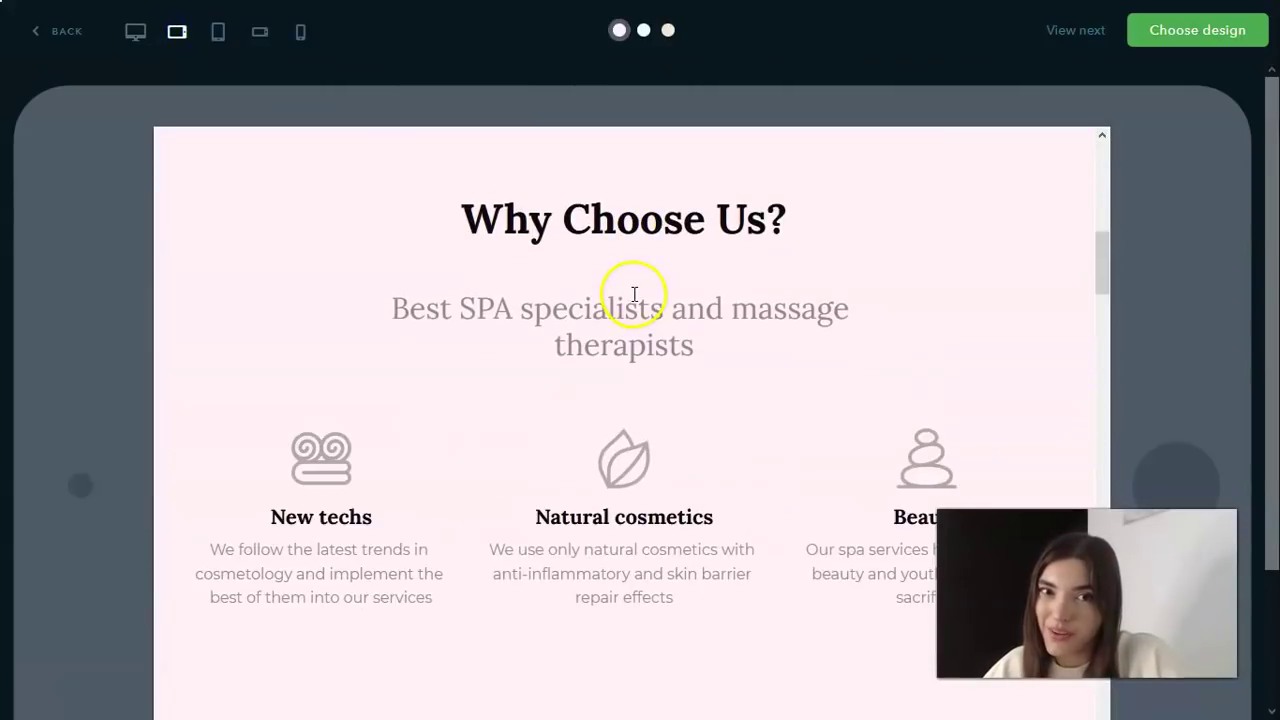
scroll(601, 287, "down", 12)
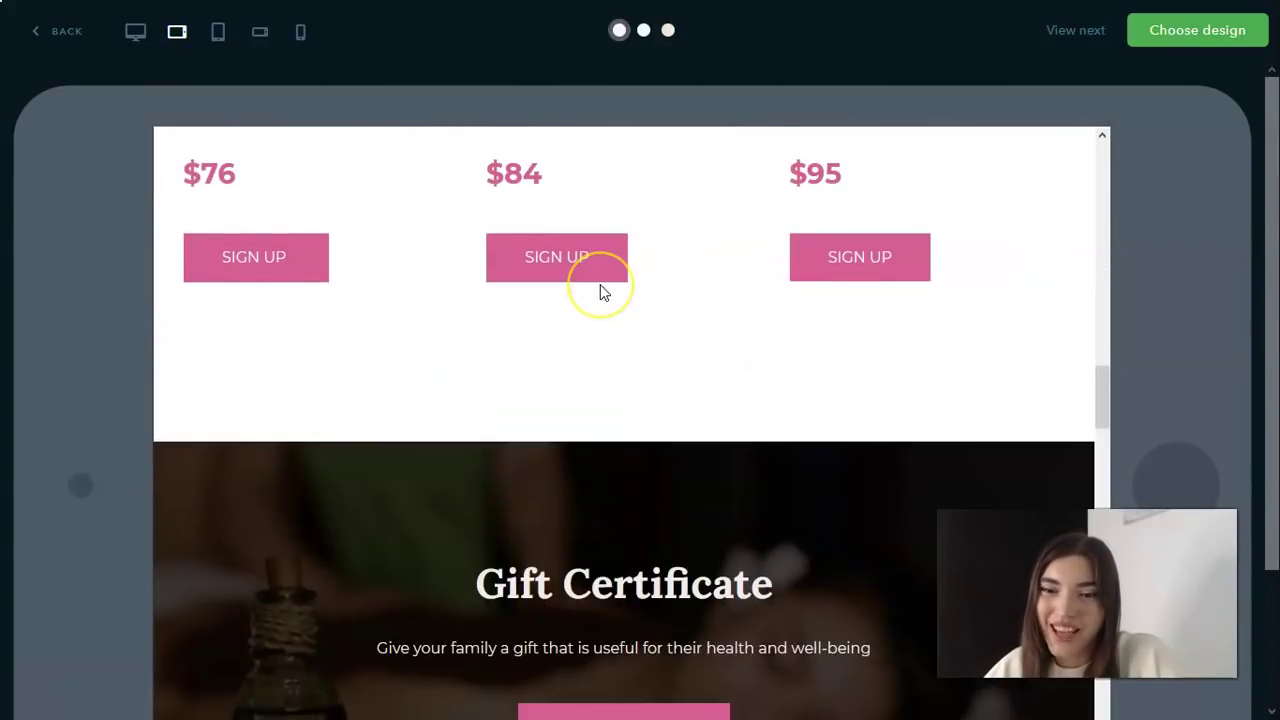
scroll(520, 260, "up", 8)
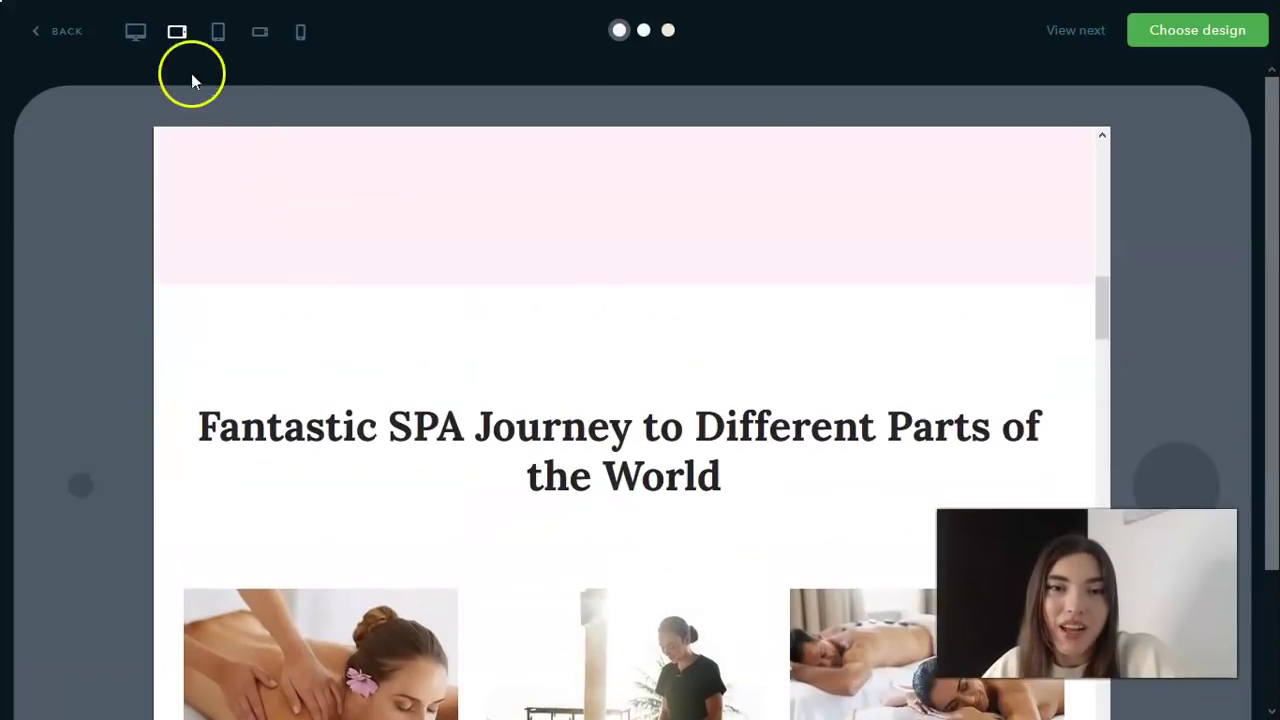
Check the portrait tablet view, then the narrow phone portrait layout.
left_click(217, 33)
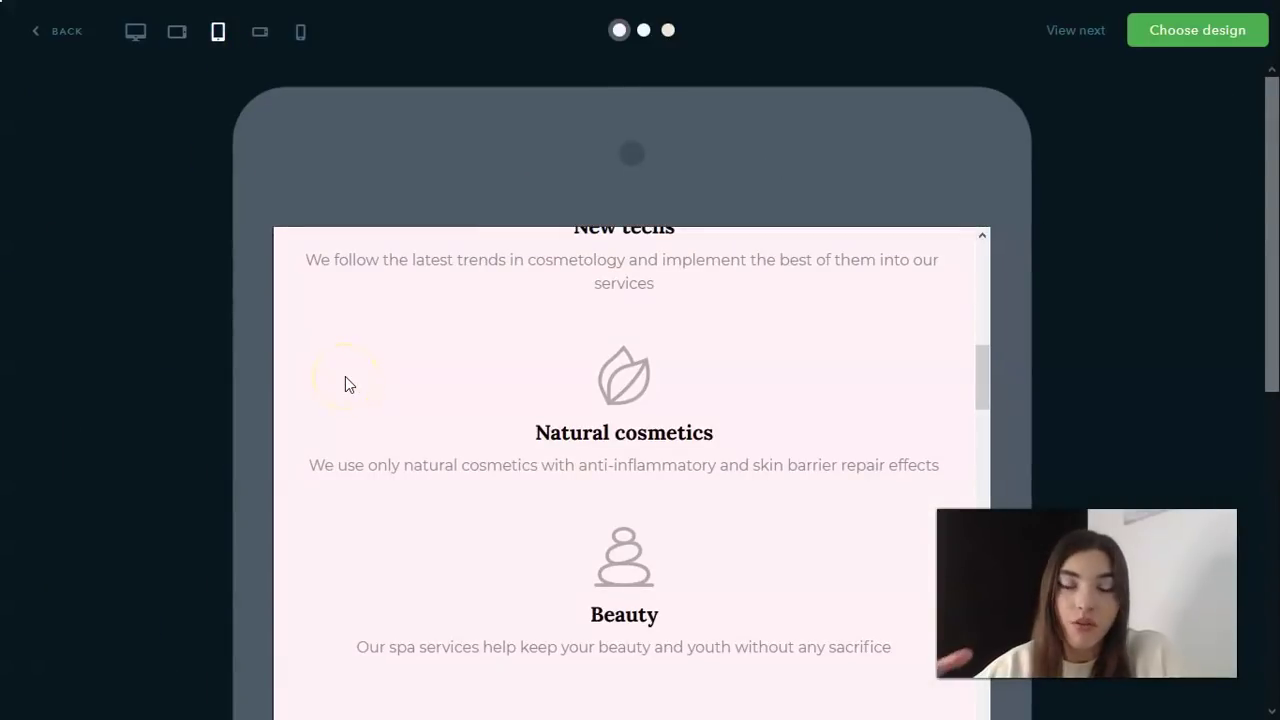
scroll(345, 376, "up", 3)
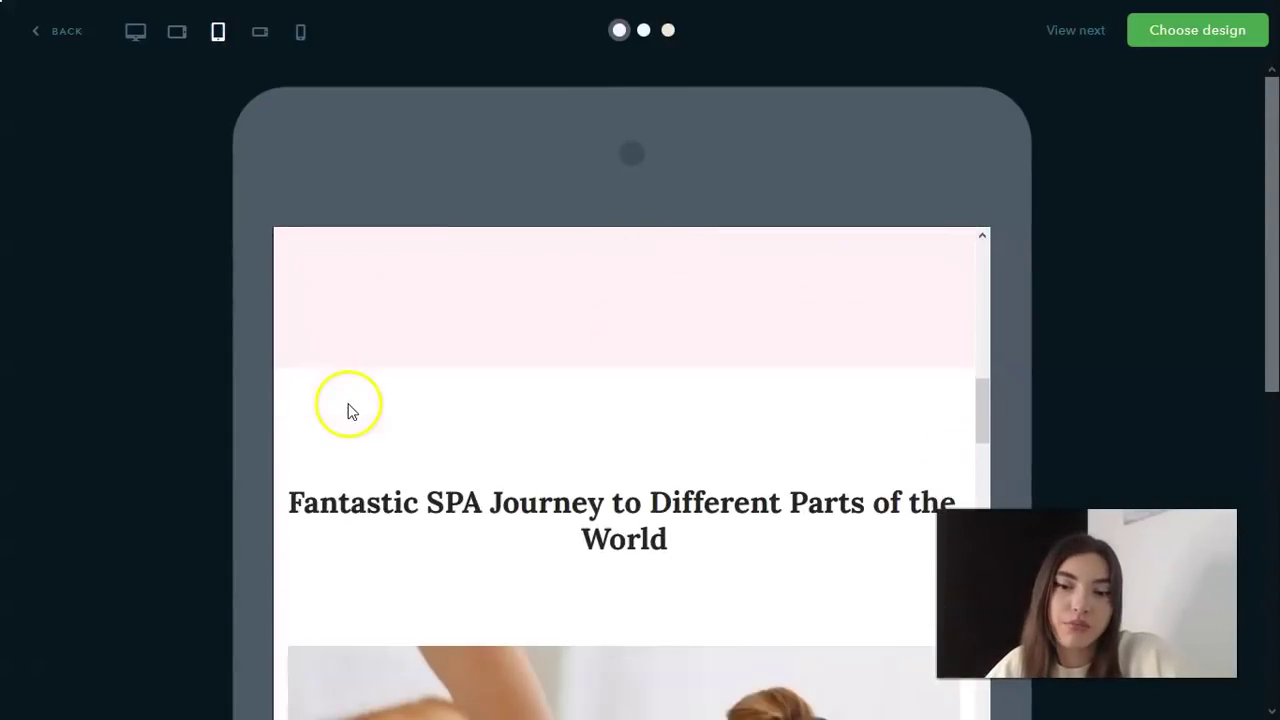
scroll(370, 414, "up", 5)
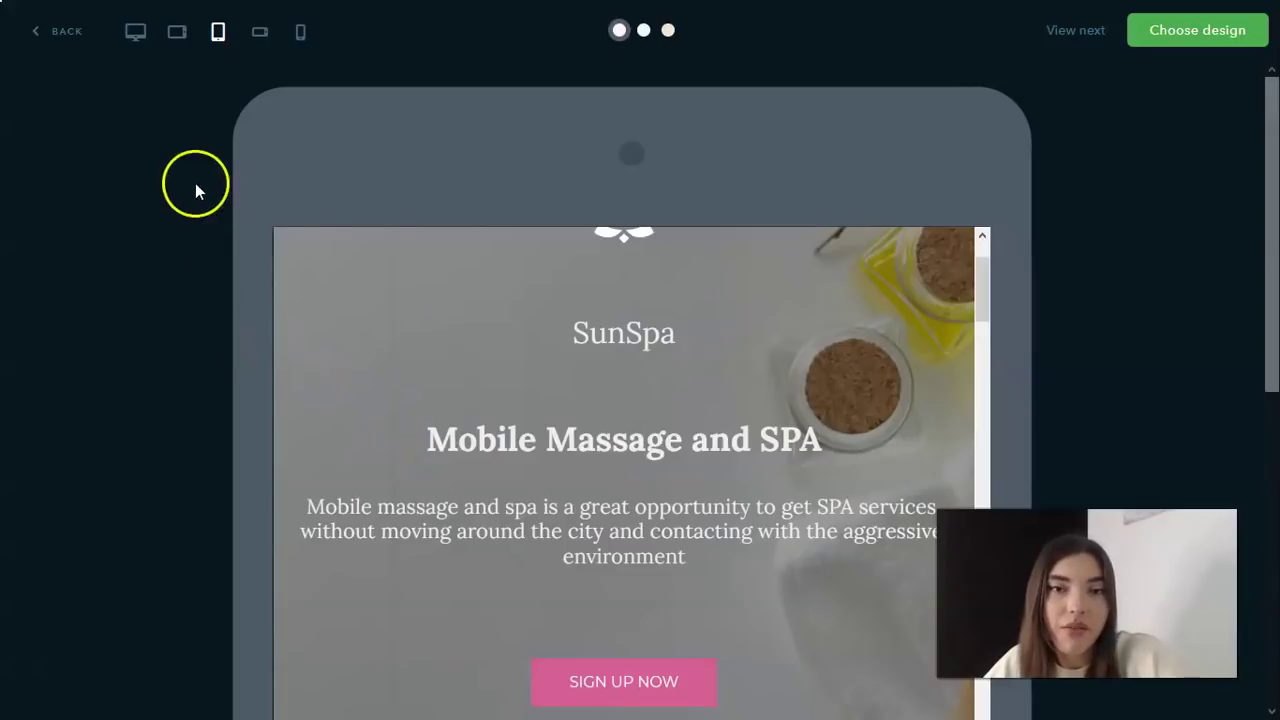
left_click(297, 38)
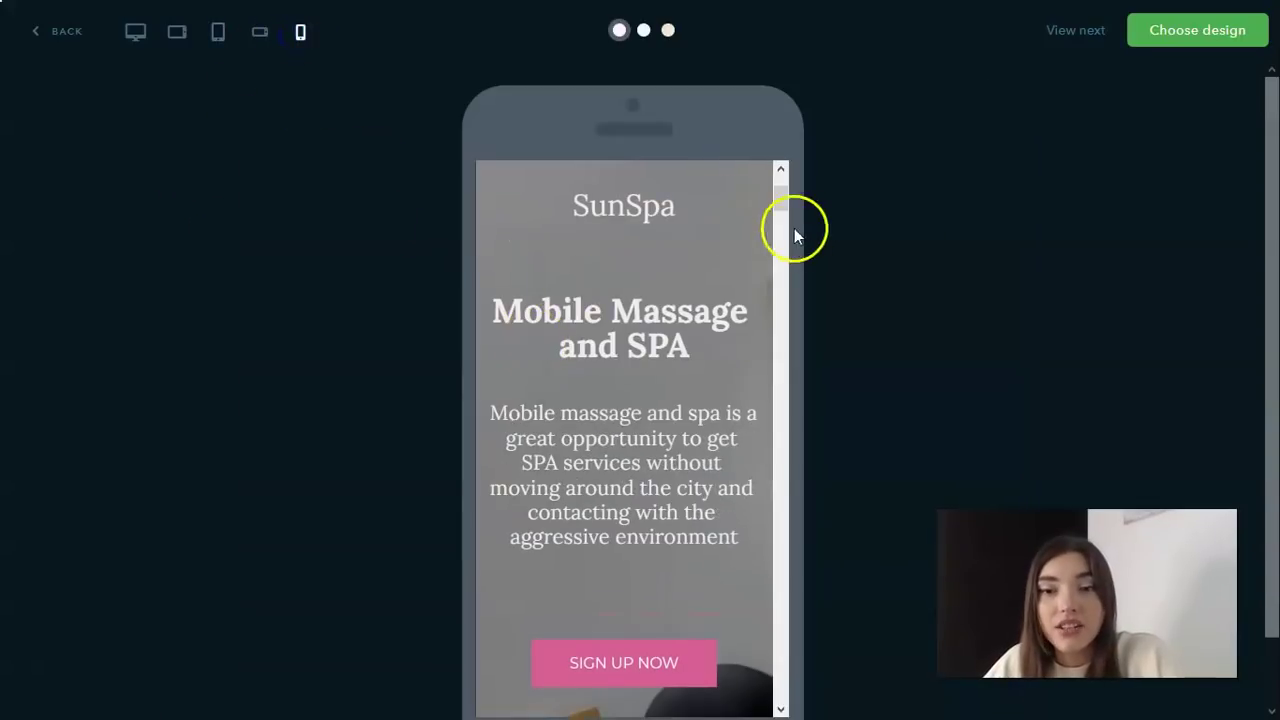
mouse_move(783, 194)
left_mouse_down()
mouse_move(806, 411)
mouse_move(792, 186)
left_mouse_up()
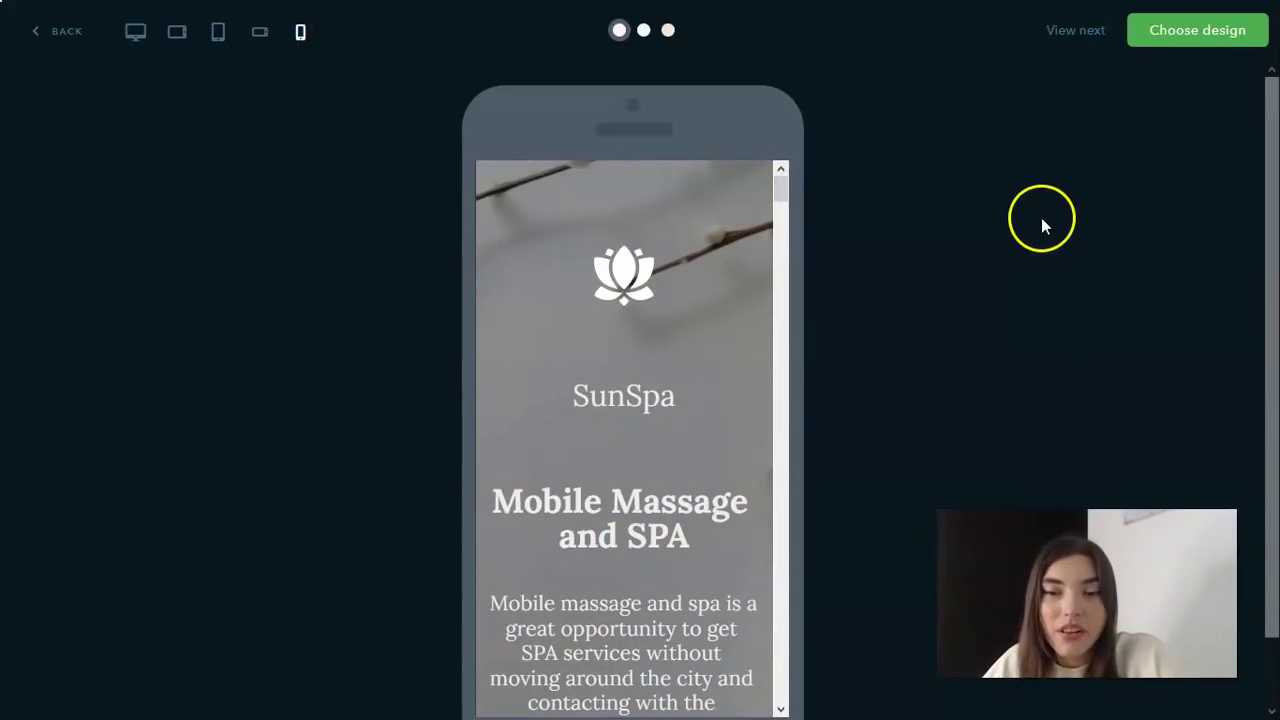
Choose the SunSpa design for the new site and open it in the editor.
left_click(1158, 42)
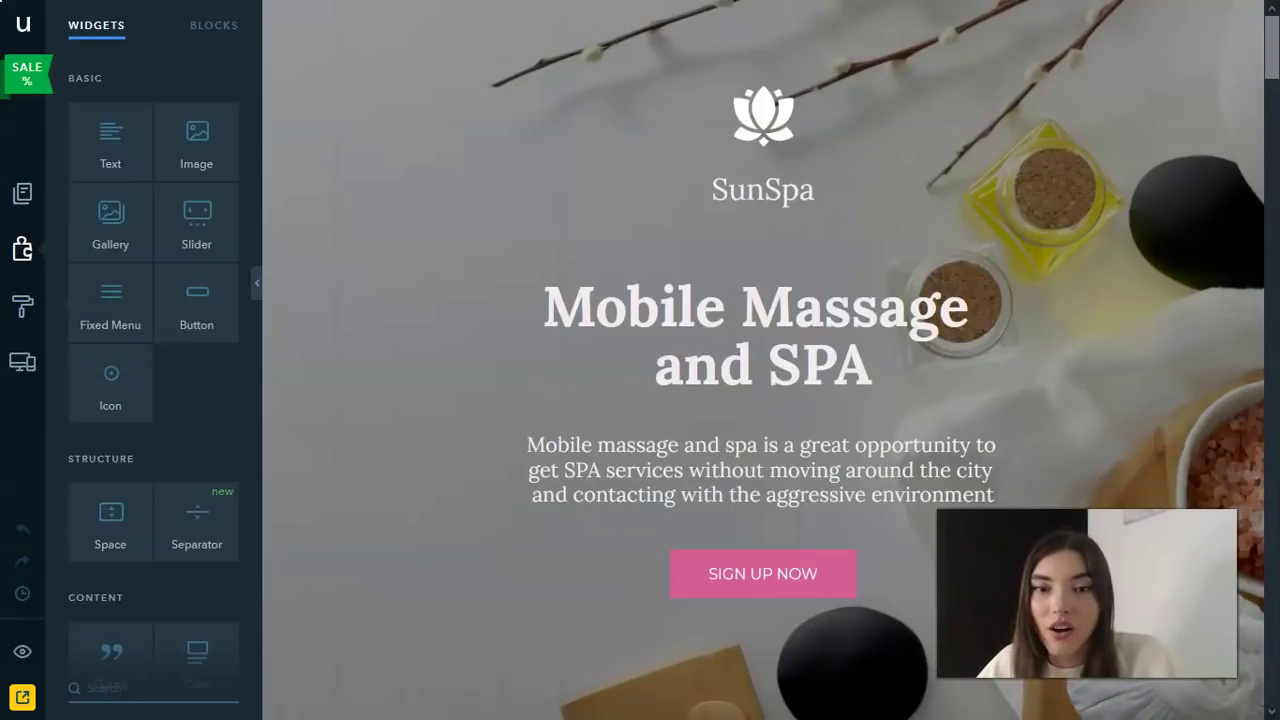
List the site's pages: Home, 404, Privacy Policy and User Agreement.
left_click(15, 205)
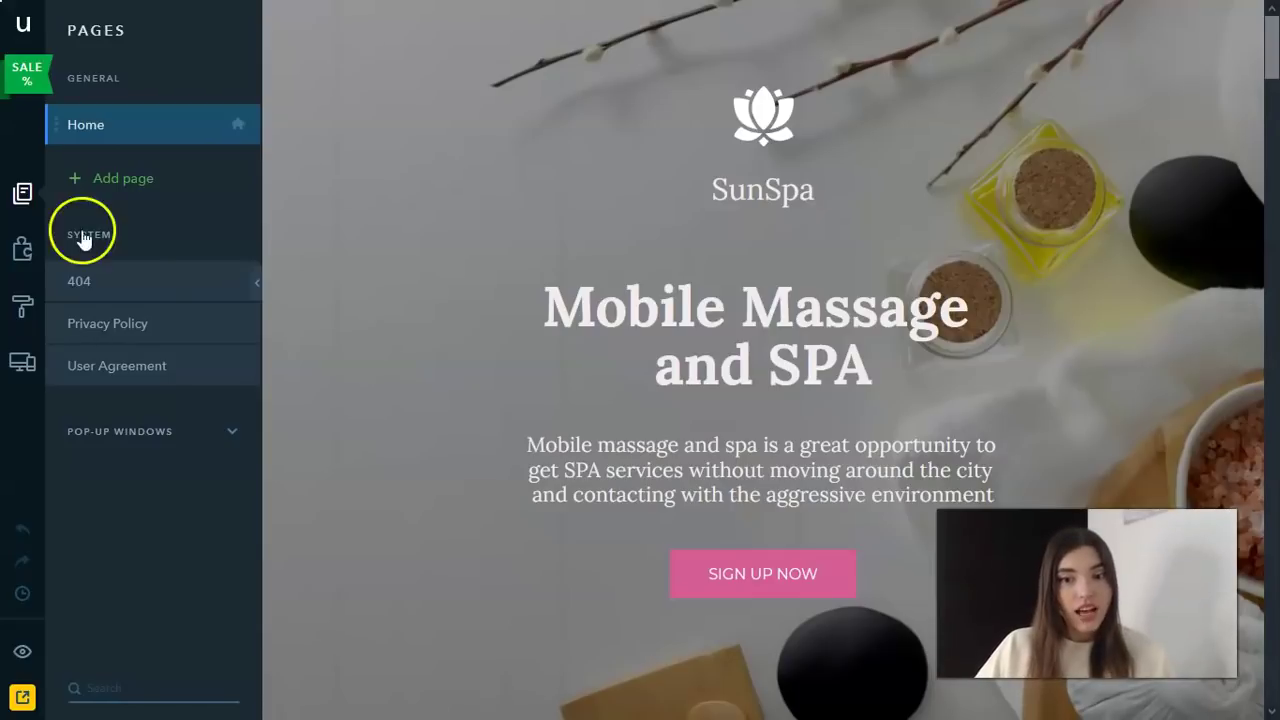
Return to the Builder widgets and scroll to Content widgets like Table, Reviews and Price List.
left_click(30, 252)
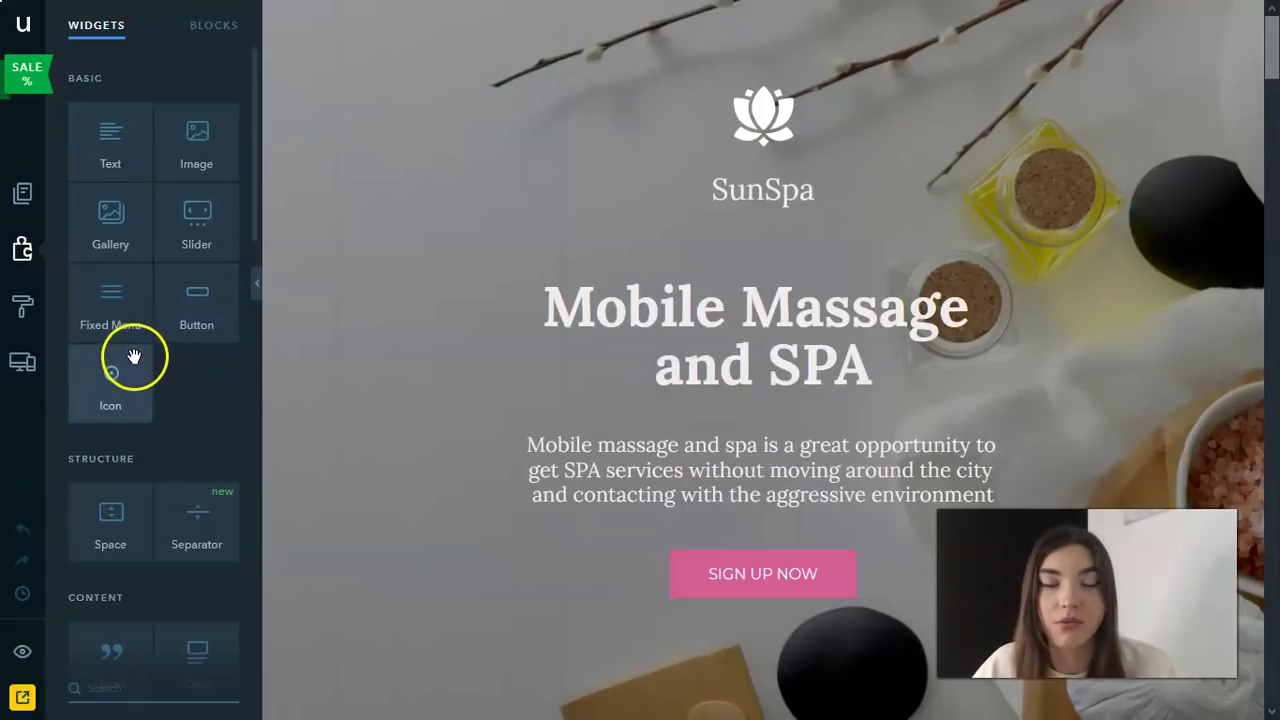
scroll(133, 357, "down", 5)
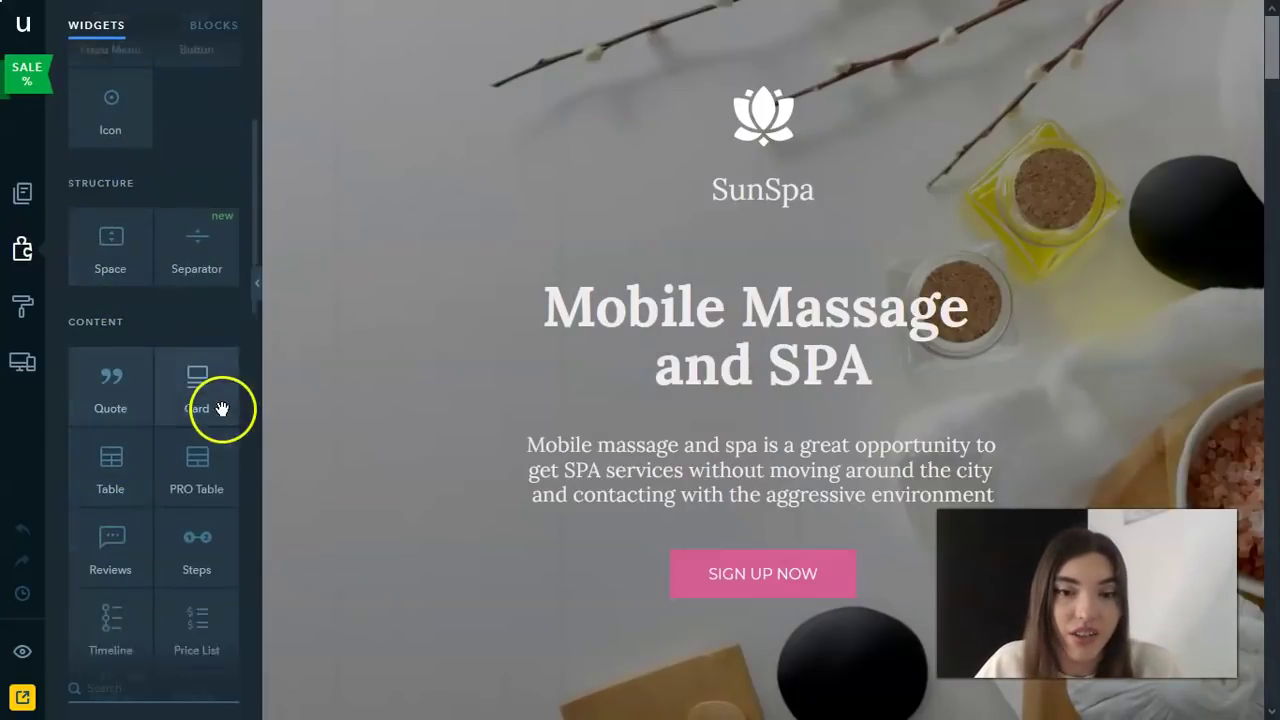
scroll(411, 405, "down", 3)
scroll(411, 405, "up", 3)
scroll(214, 263, "down", 3)
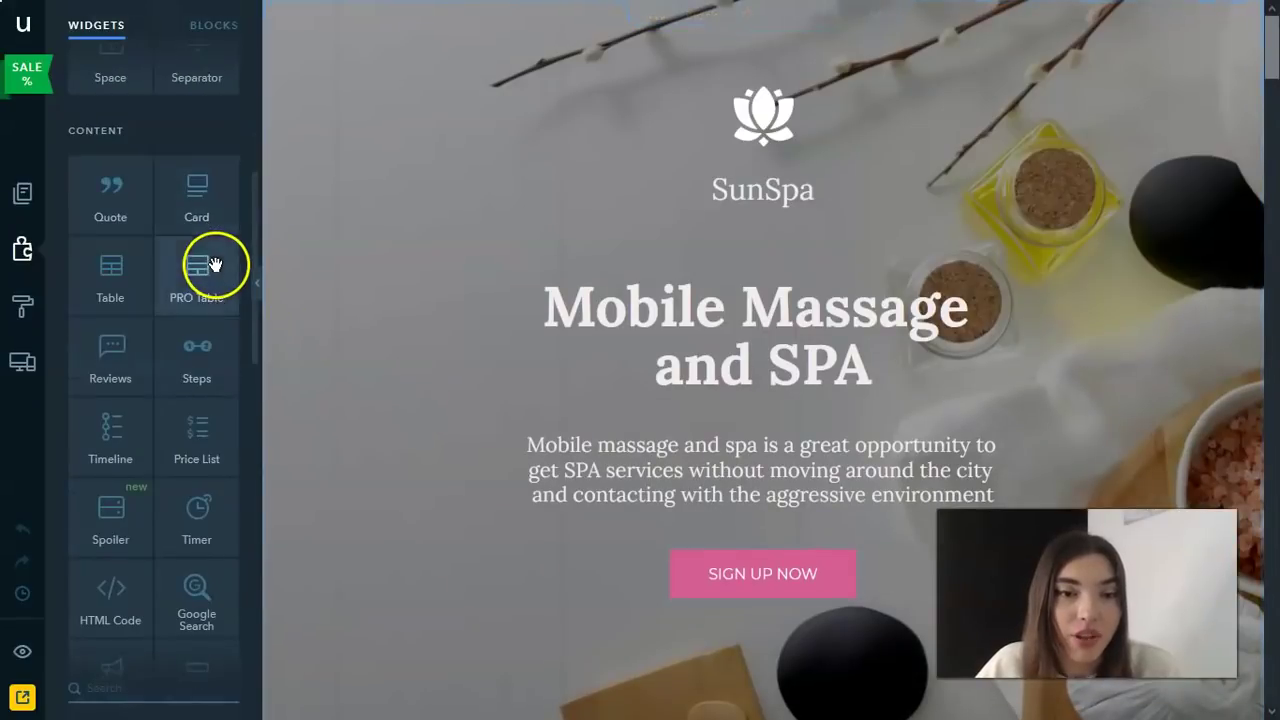
scroll(190, 330, "down", 3)
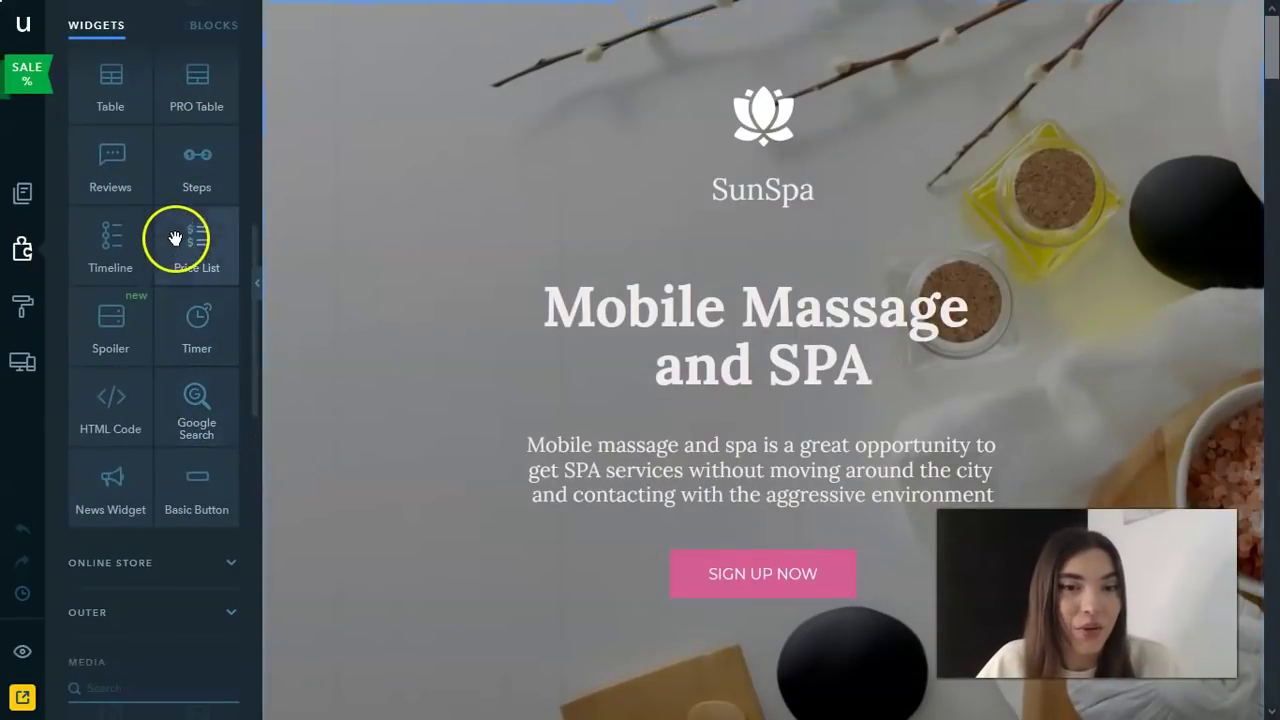
Place a Price List table and a Video block above Why Choose Us?
left_click_drag(175, 238, 509, 380)
scroll(525, 403, "down", 3)
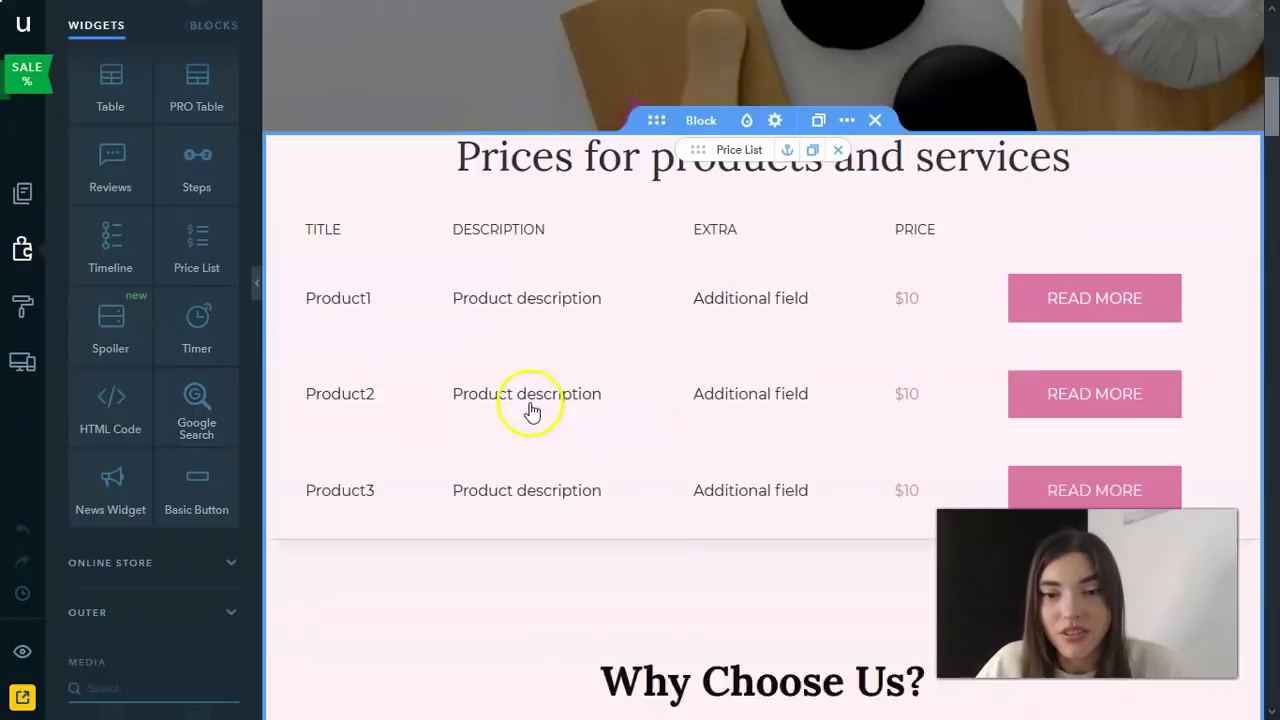
scroll(525, 306, "down", 2)
scroll(371, 334, "down", 2)
scroll(191, 343, "down", 1)
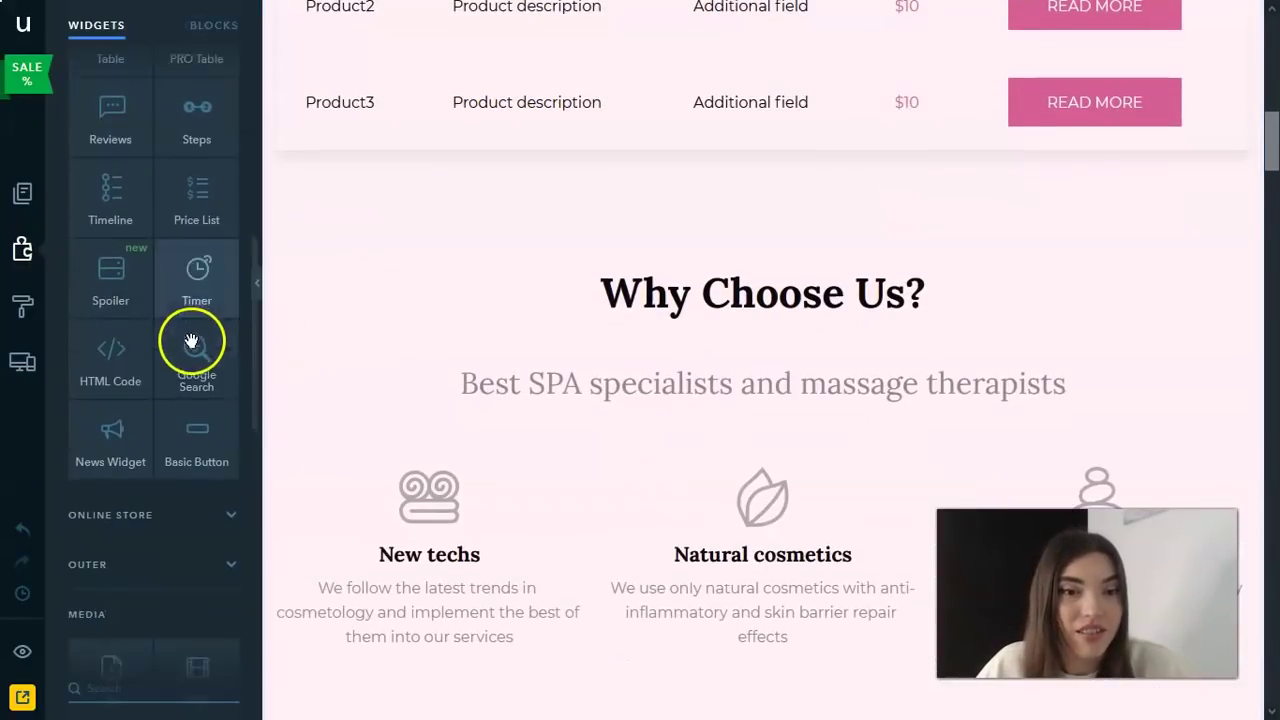
Add a Space widget between the New techs, Natural cosmetics and Beauty features and the gallery.
scroll(190, 360, "down", 3)
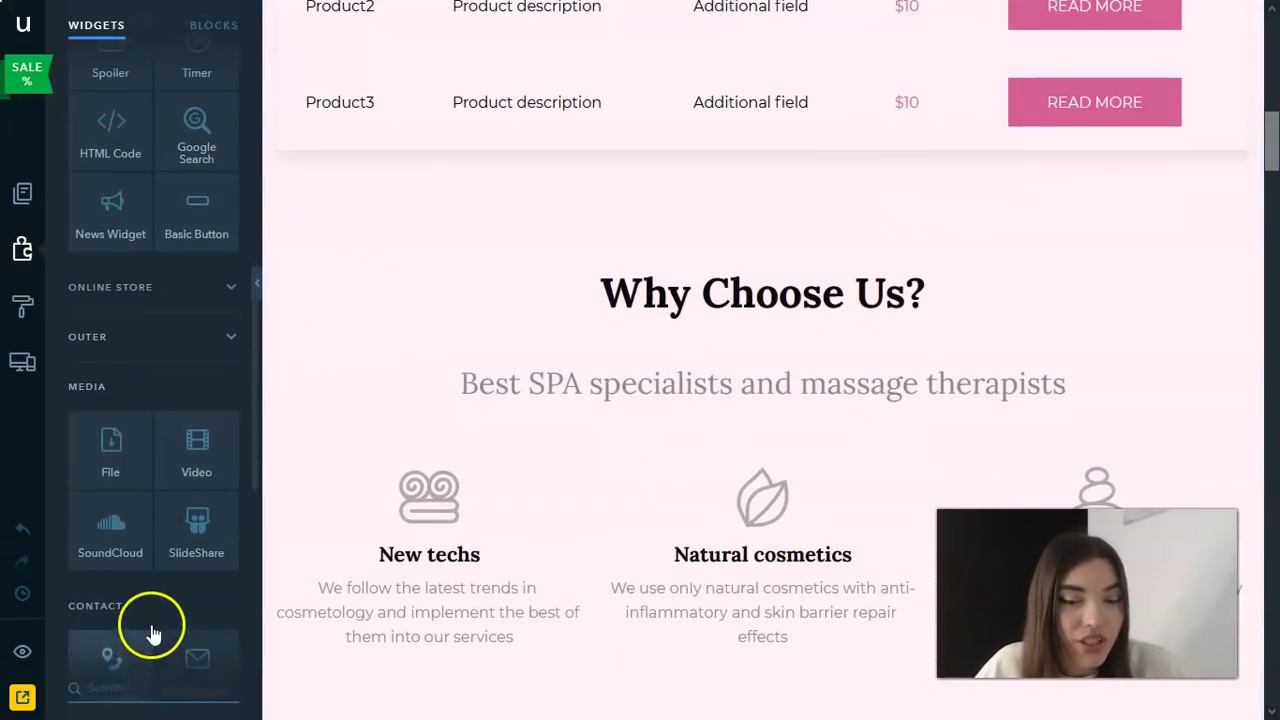
left_click_drag(196, 450, 626, 174)
scroll(596, 345, "down", 1)
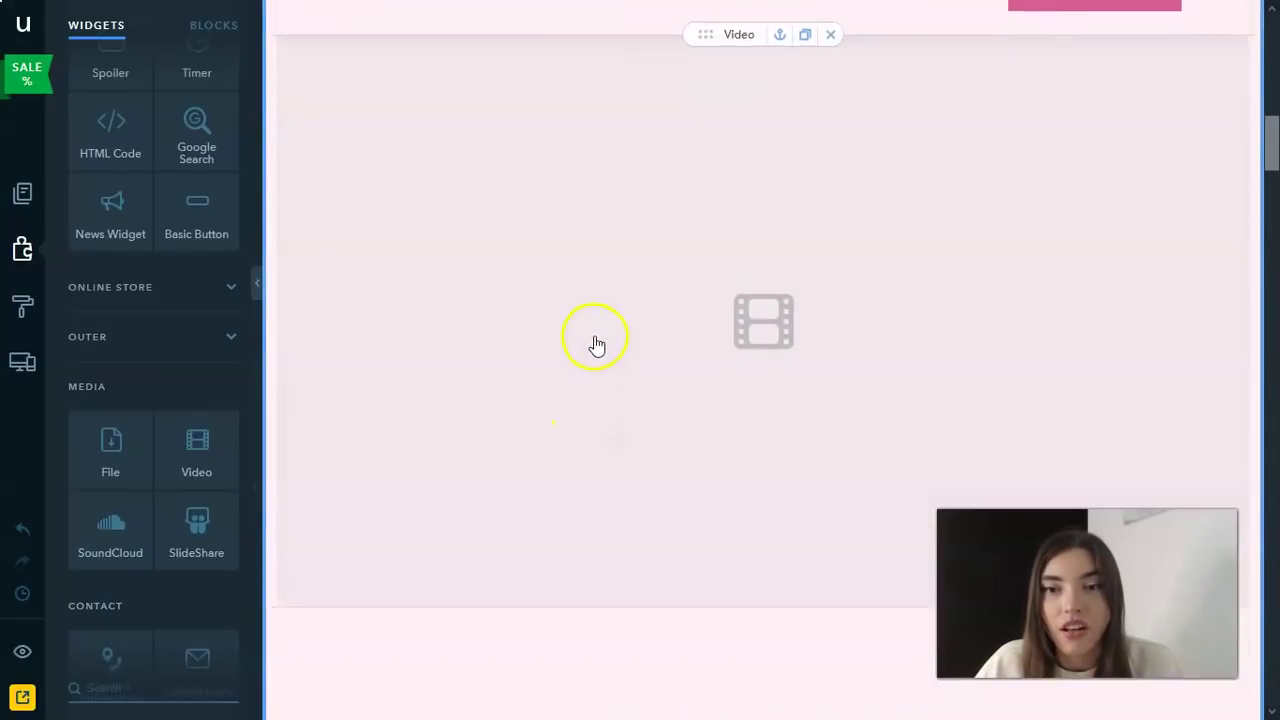
scroll(596, 345, "down", 3)
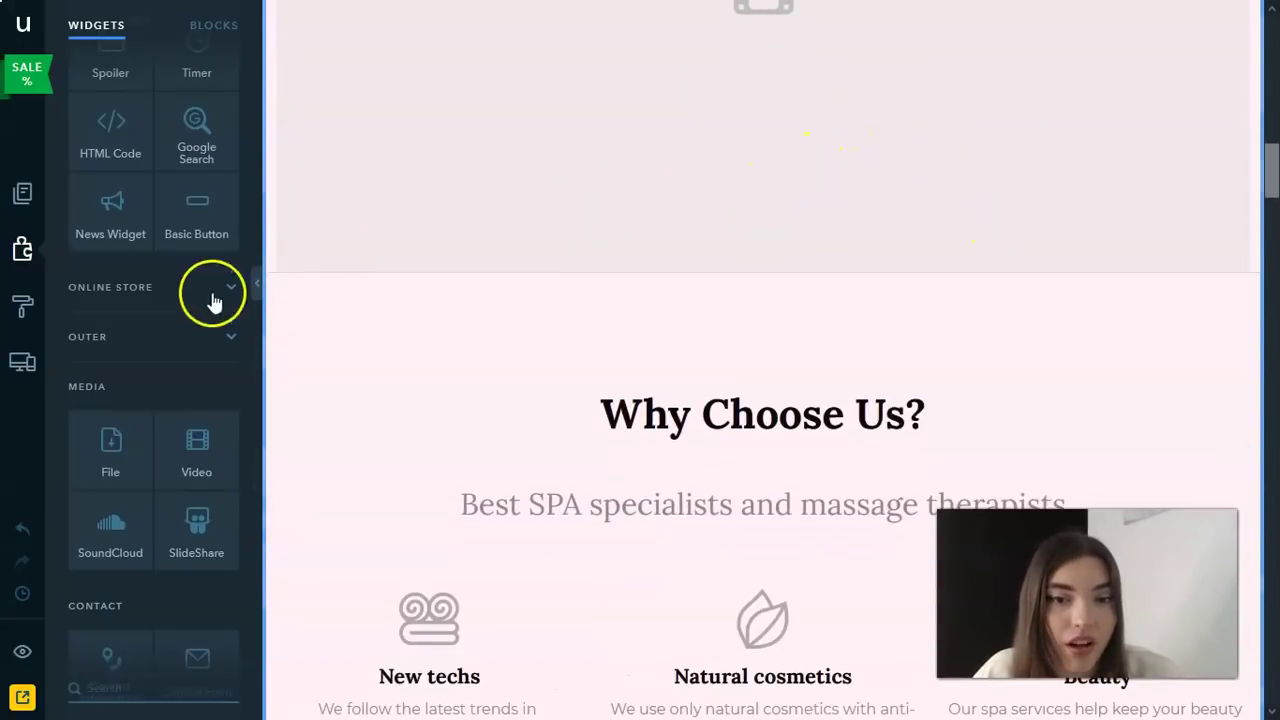
scroll(177, 490, "down", 3)
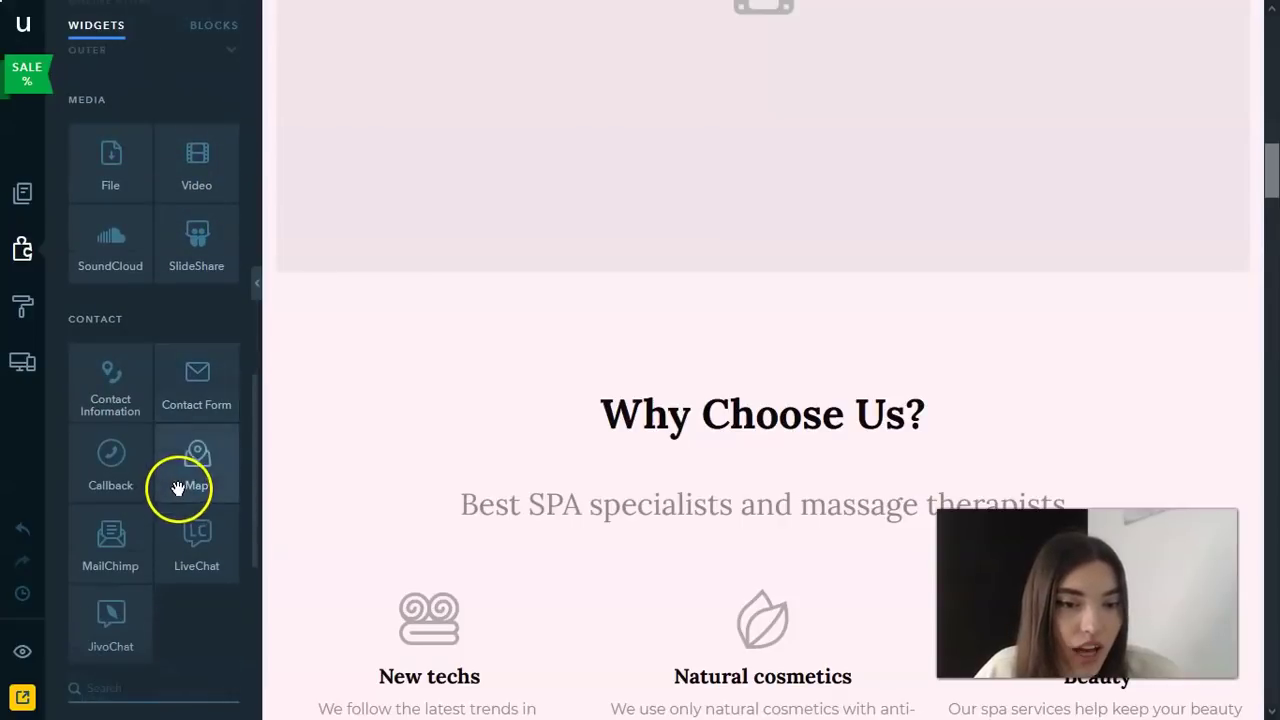
scroll(180, 470, "down", 3)
scroll(680, 423, "down", 5)
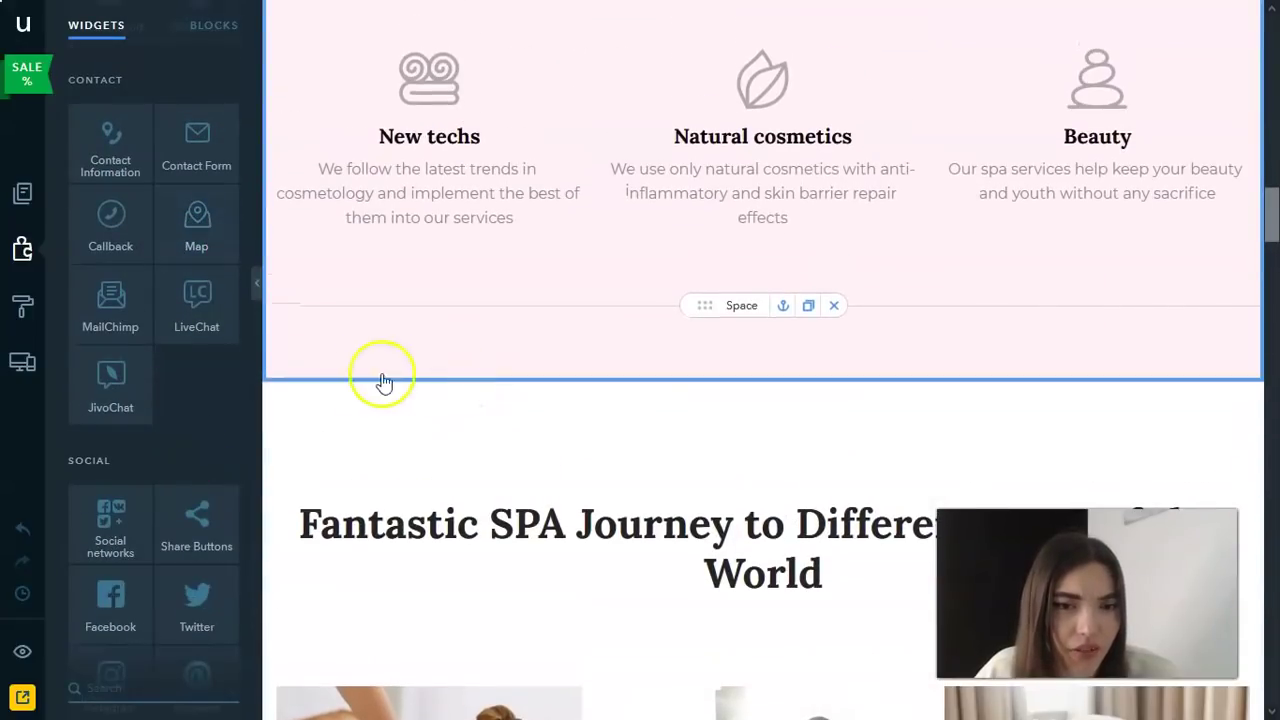
scroll(189, 380, "up", 15)
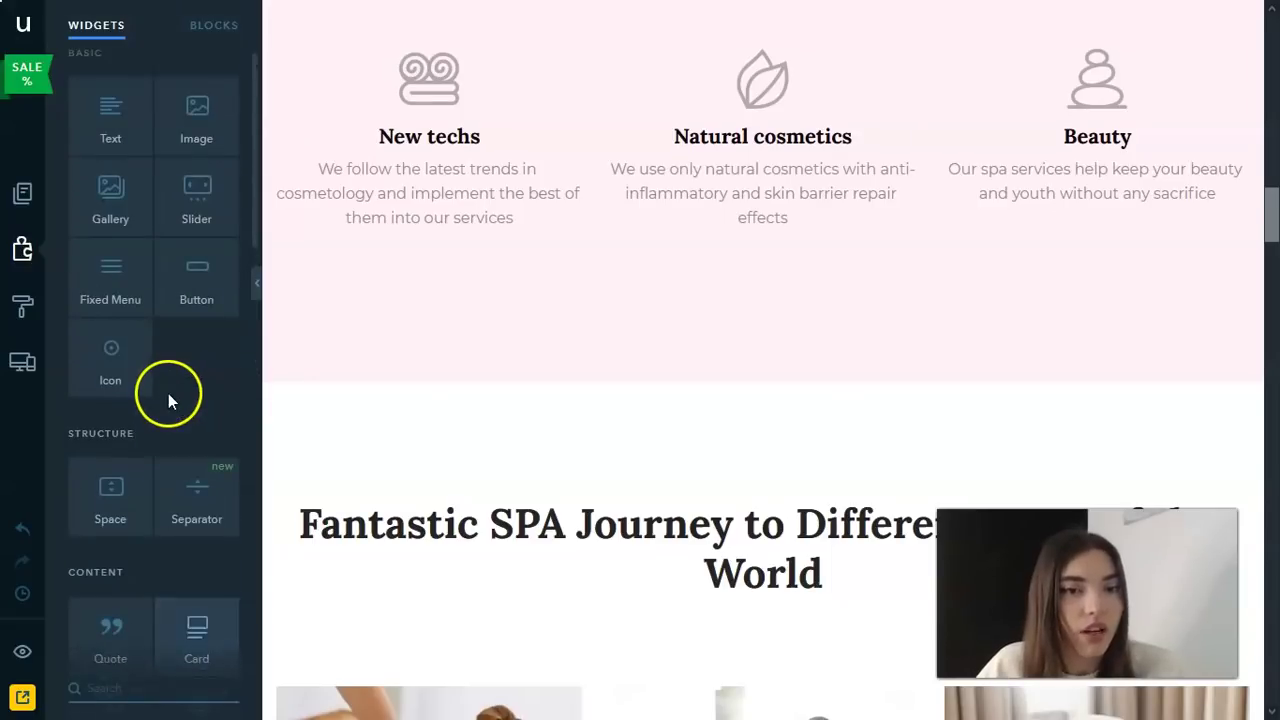
scroll(168, 400, "up", 1)
left_click_drag(108, 212, 515, 358)
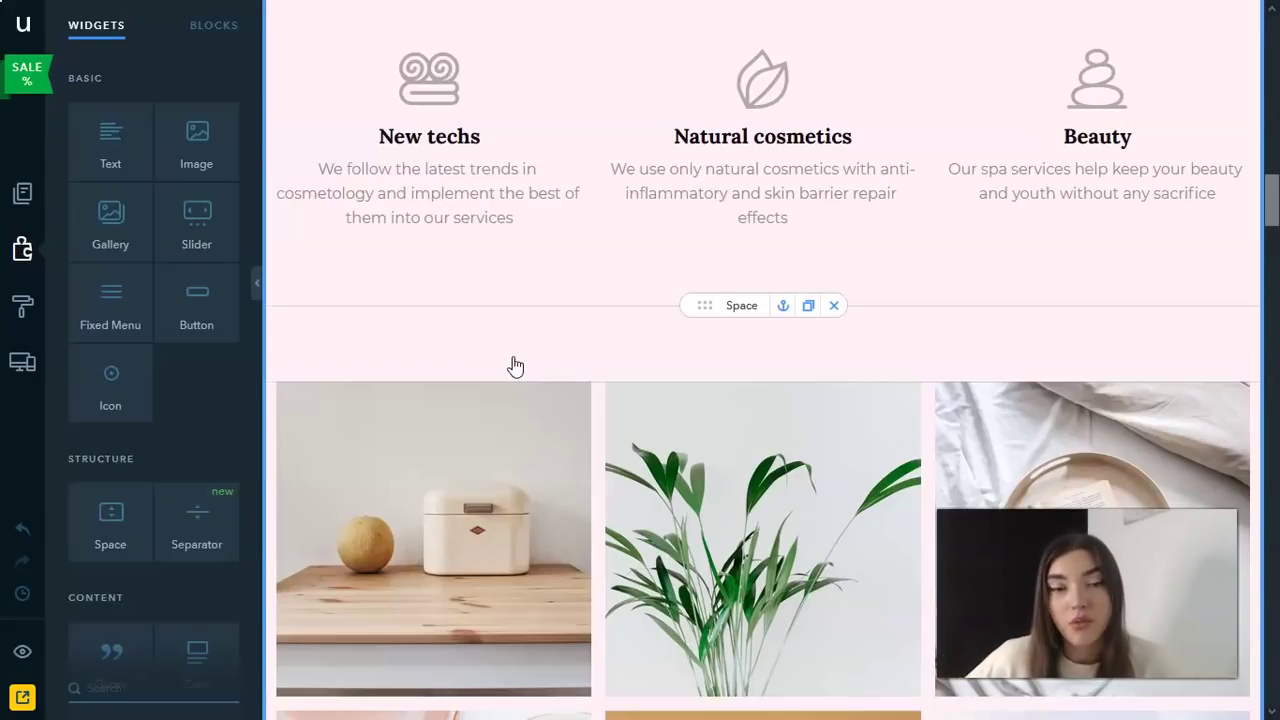
Preview what the Icon widget offers in the Widgets panel.
left_click(86, 351)
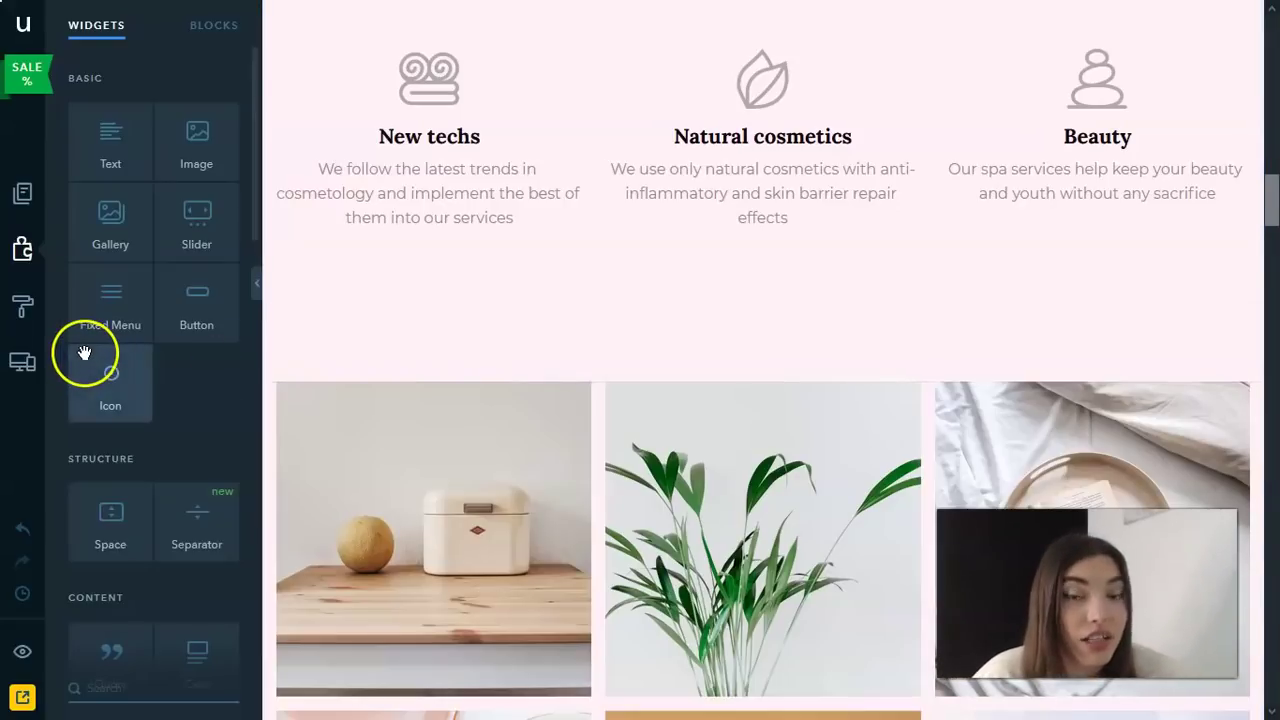
mouse_move(83, 352)
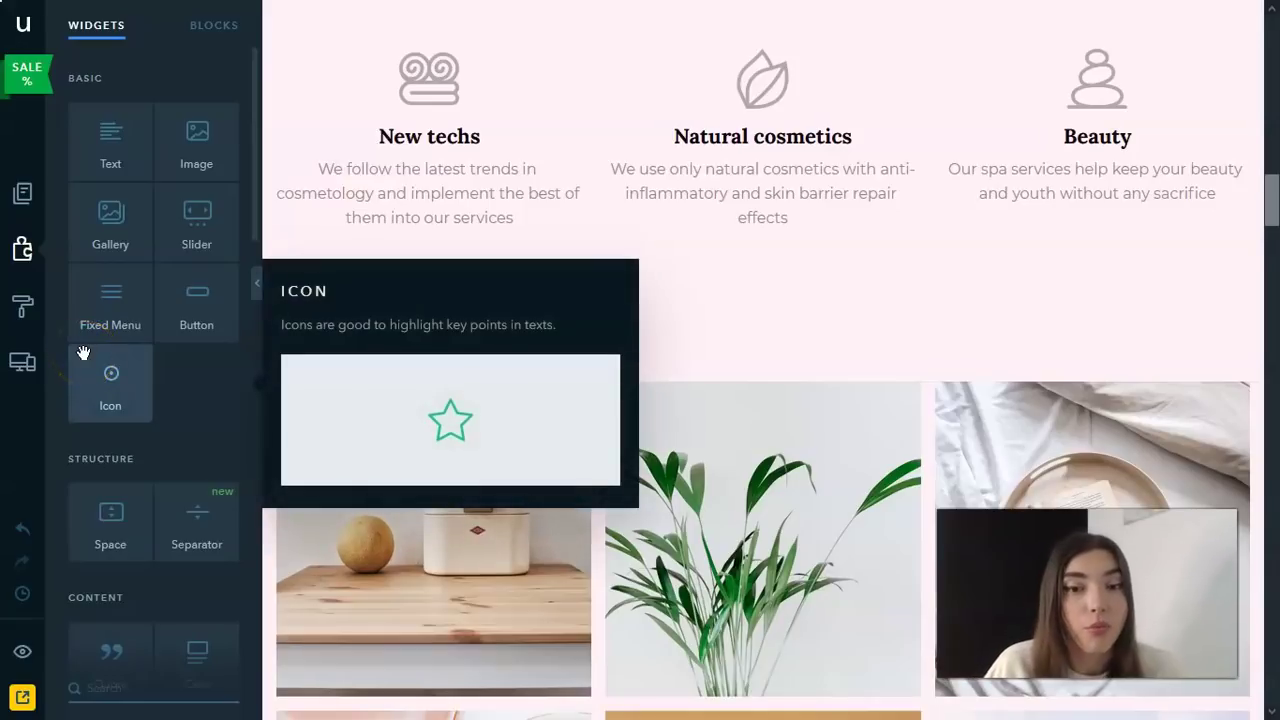
Open Design settings and scroll to the font pairs, where Lora / Montserrat is current.
left_click(25, 310)
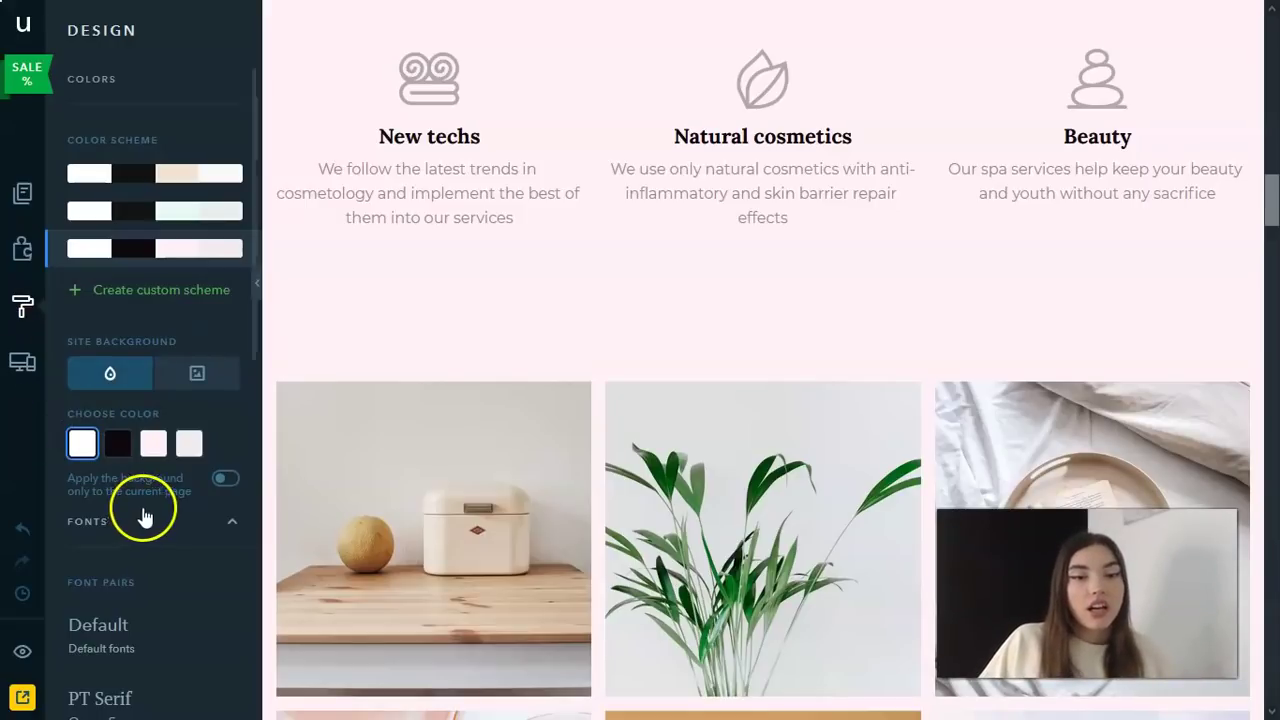
scroll(143, 514, "down", 1)
scroll(197, 330, "down", 2)
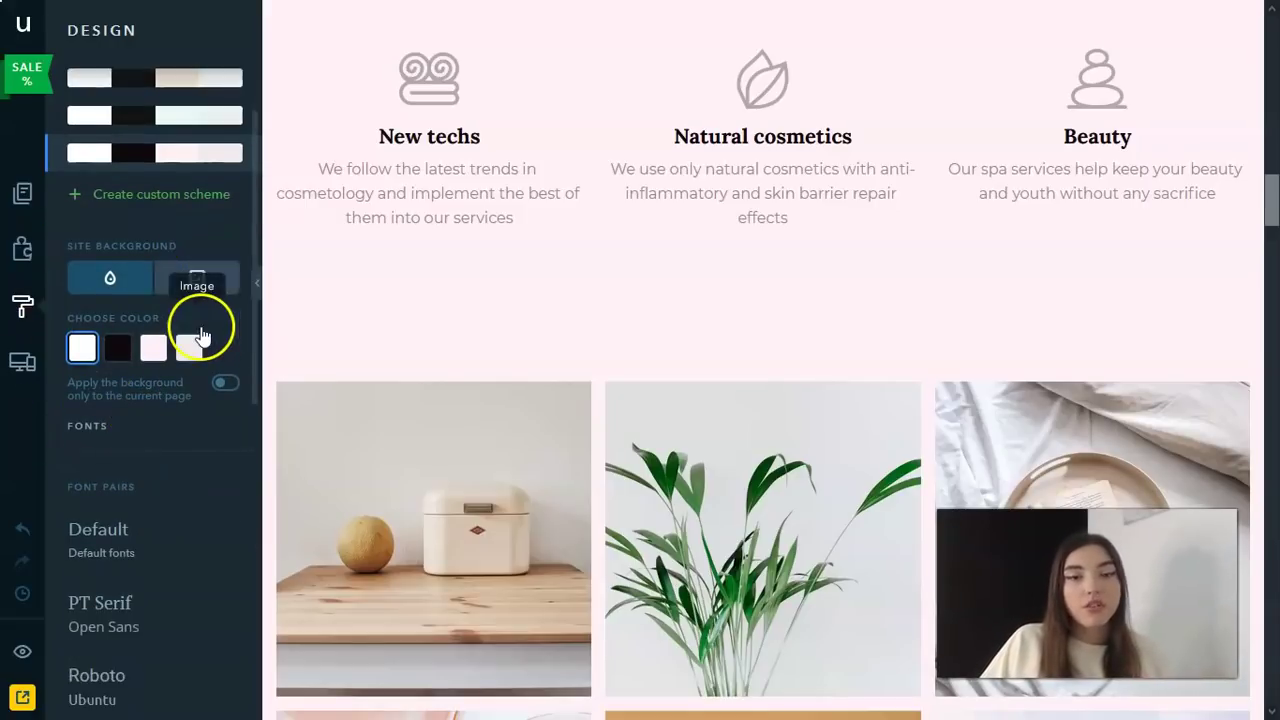
scroll(206, 509, "down", 4)
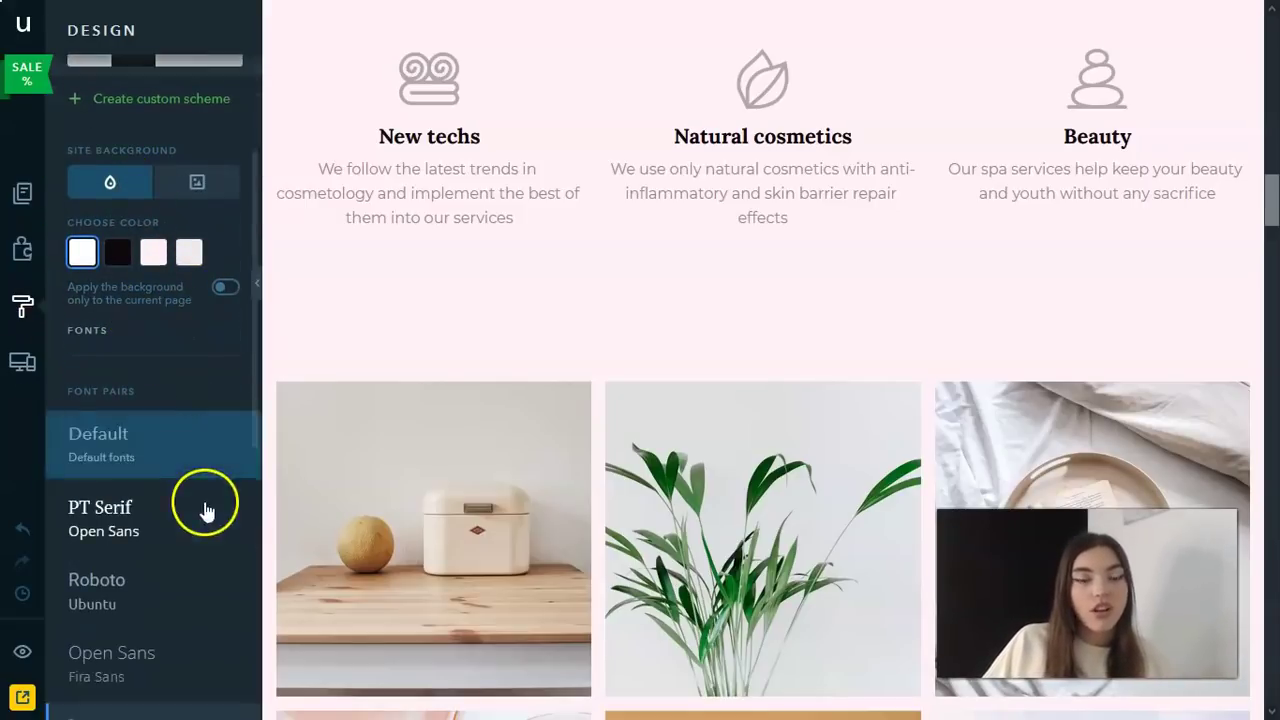
Try the PT Serif and Default font pairs, apply Open Sans / Fira Sans, then open Adaptive view.
left_click(140, 332)
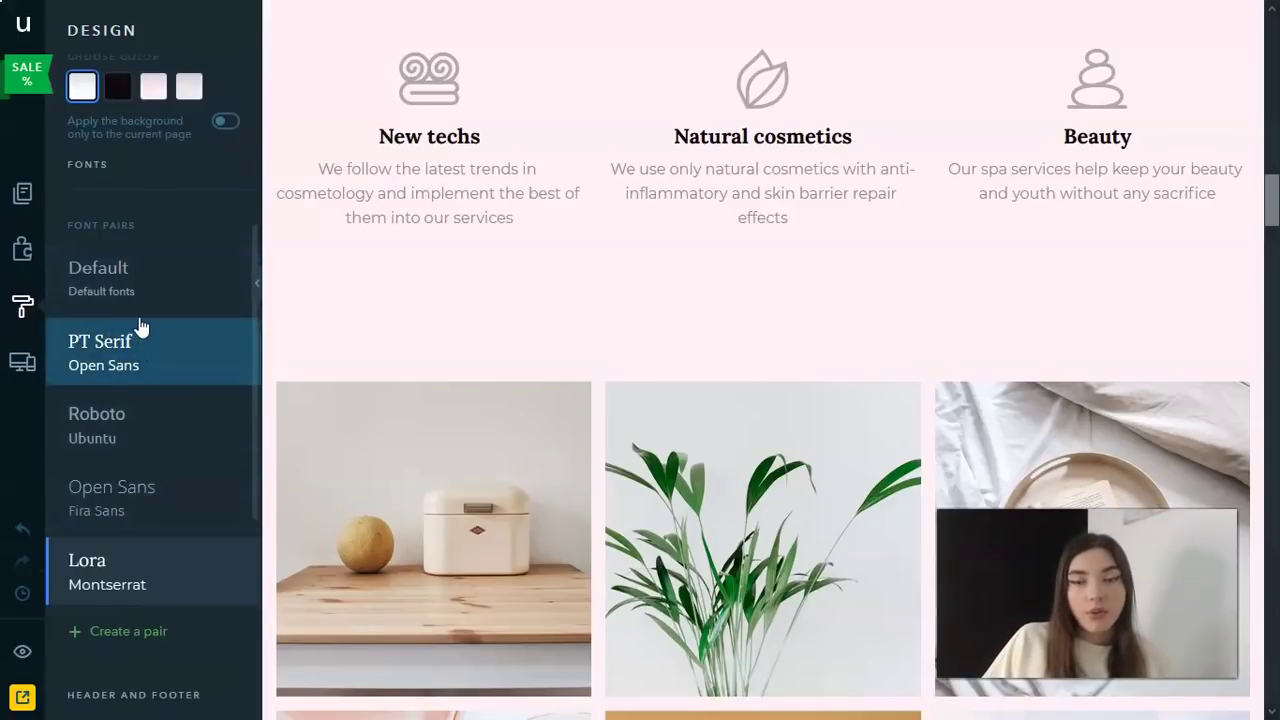
left_click(152, 275)
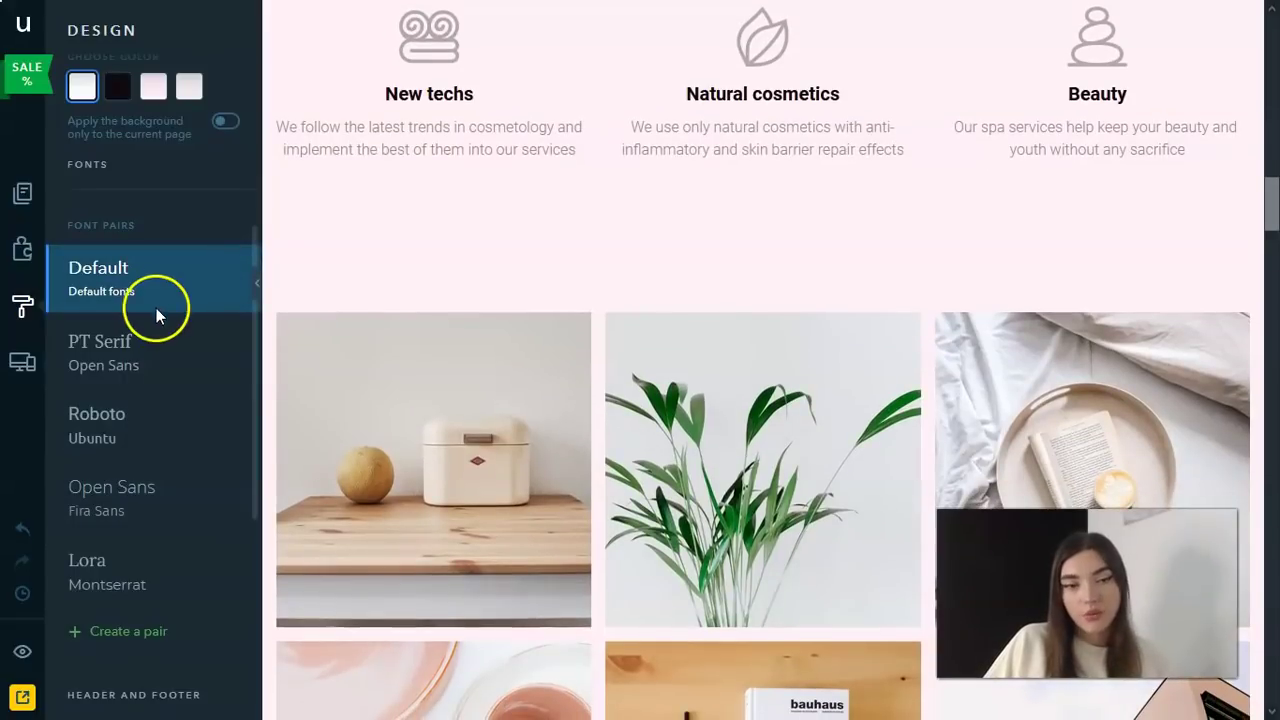
left_click(112, 489)
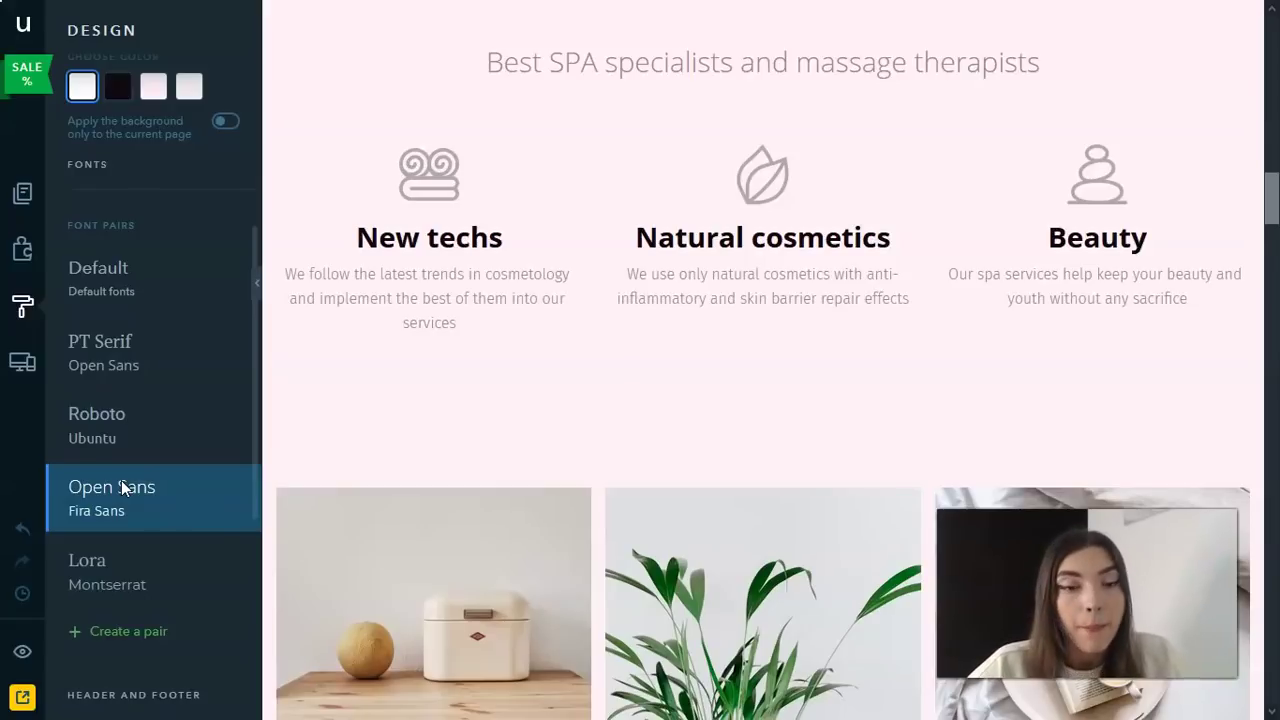
left_click(22, 364)
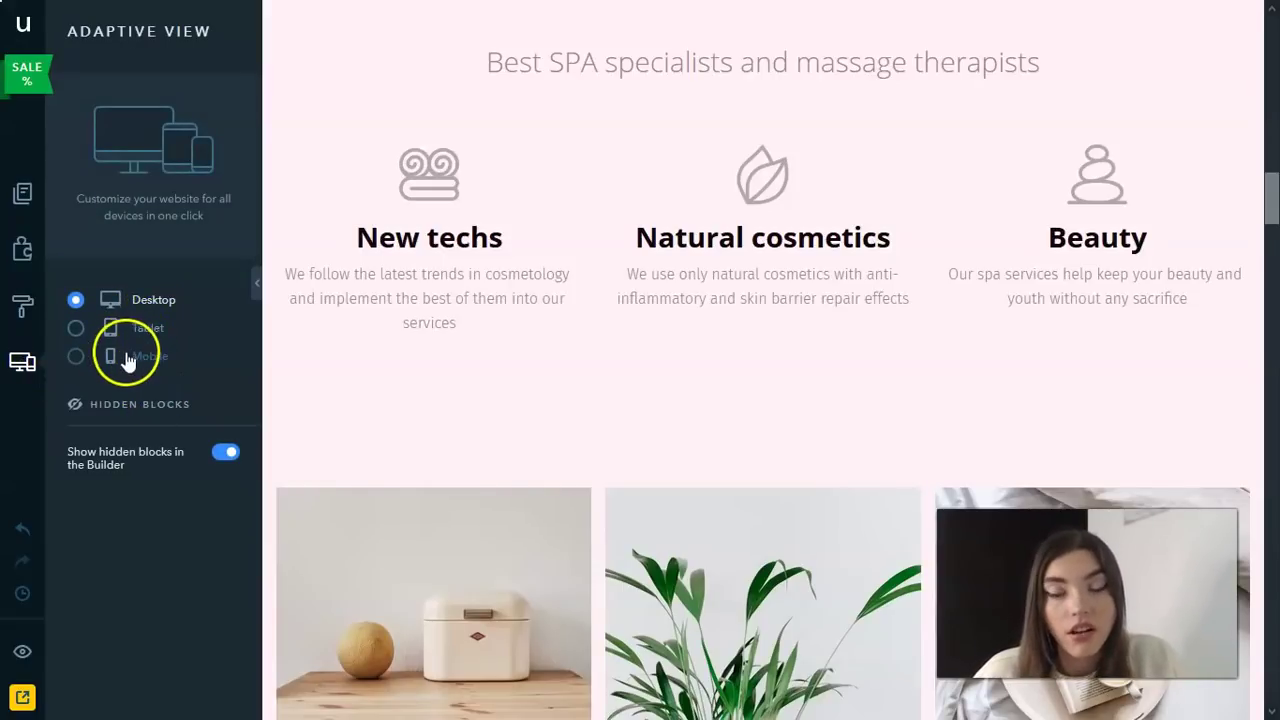
left_click(110, 328)
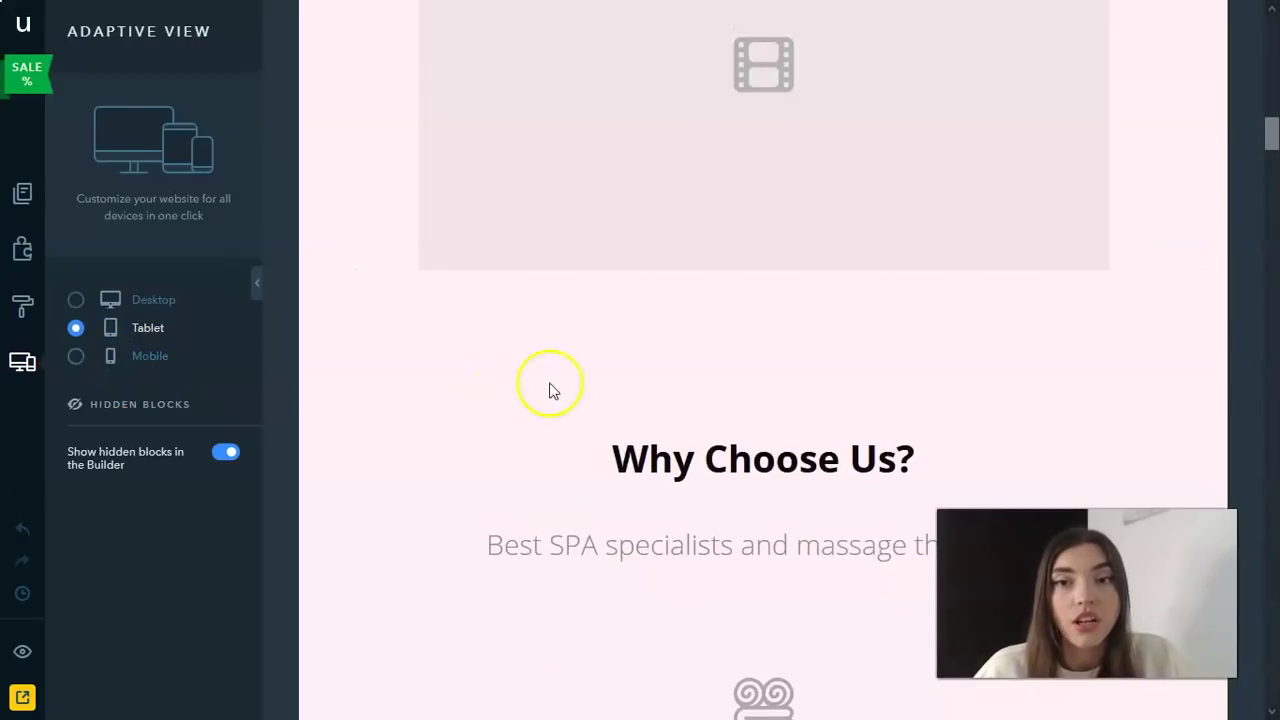
scroll(722, 364, "up", 20)
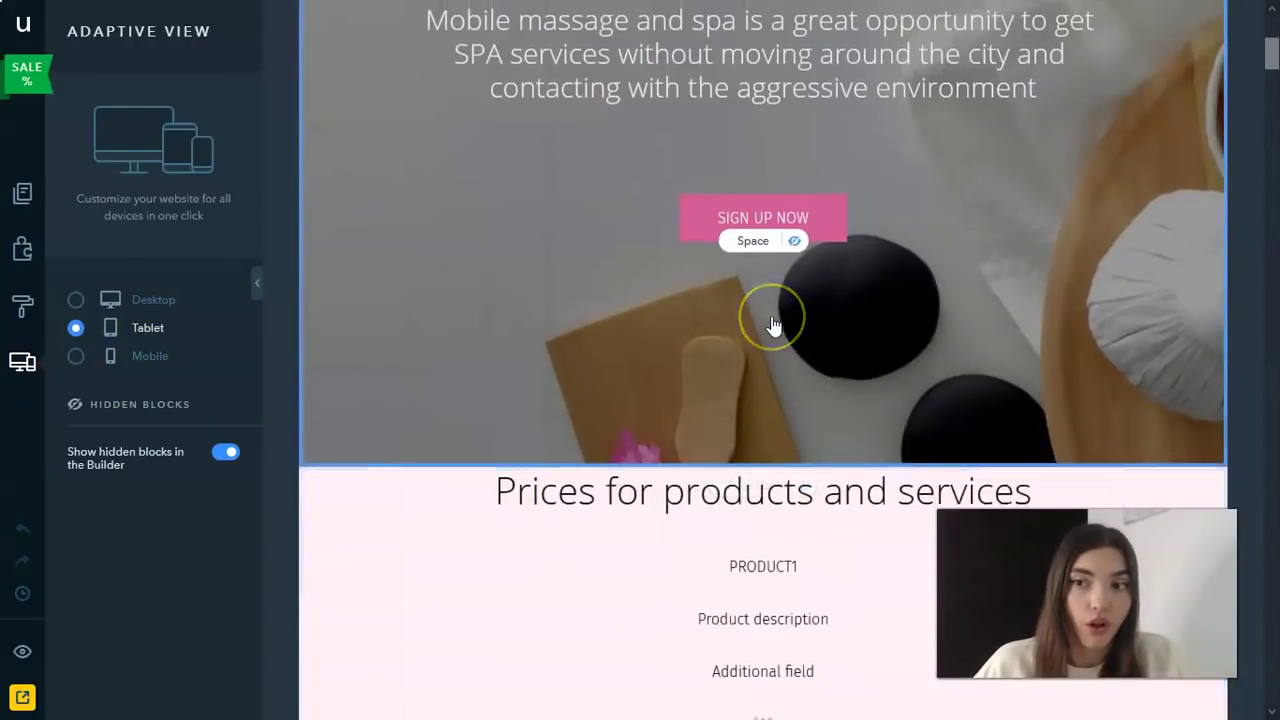
scroll(771, 323, "down", 20)
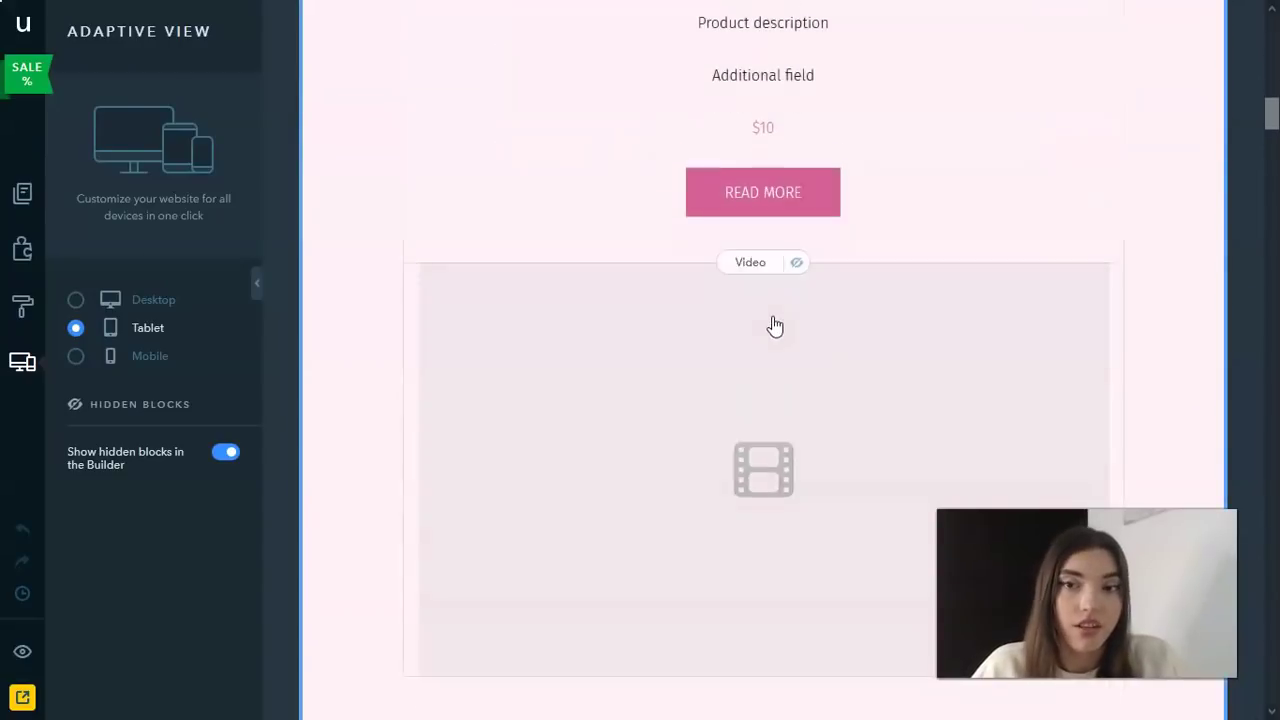
scroll(775, 320, "down", 10)
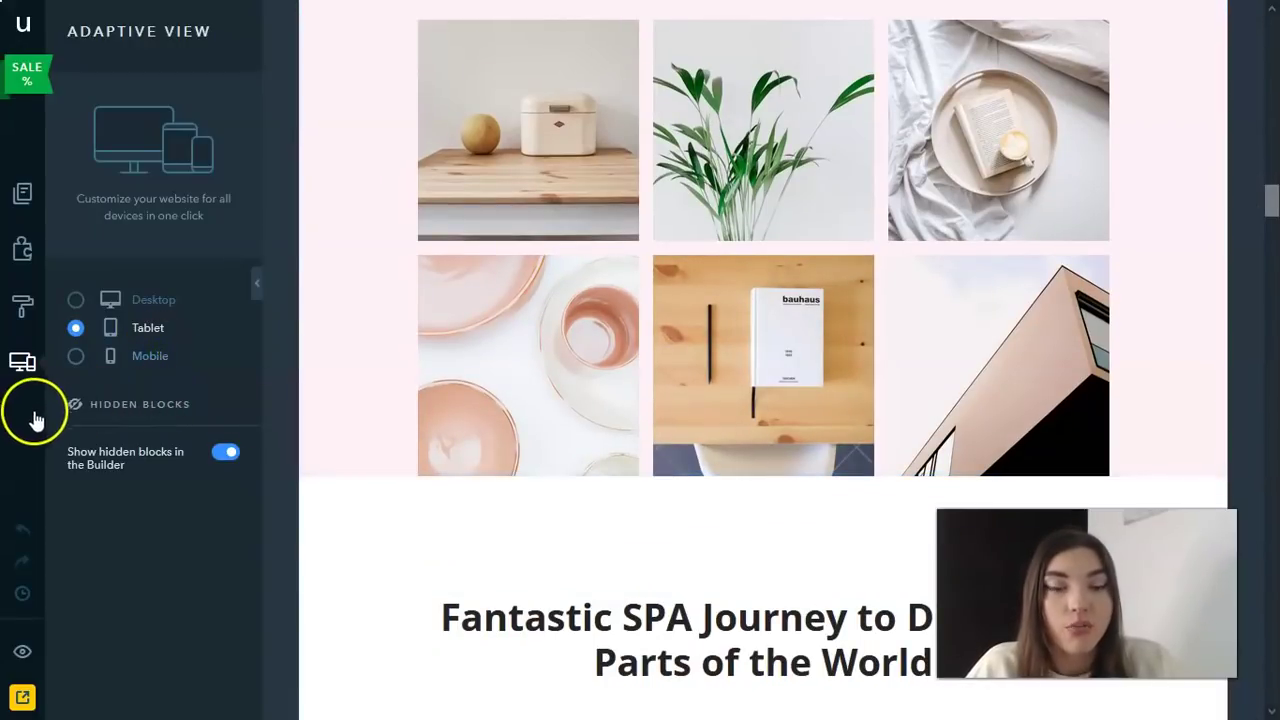
left_click(75, 356)
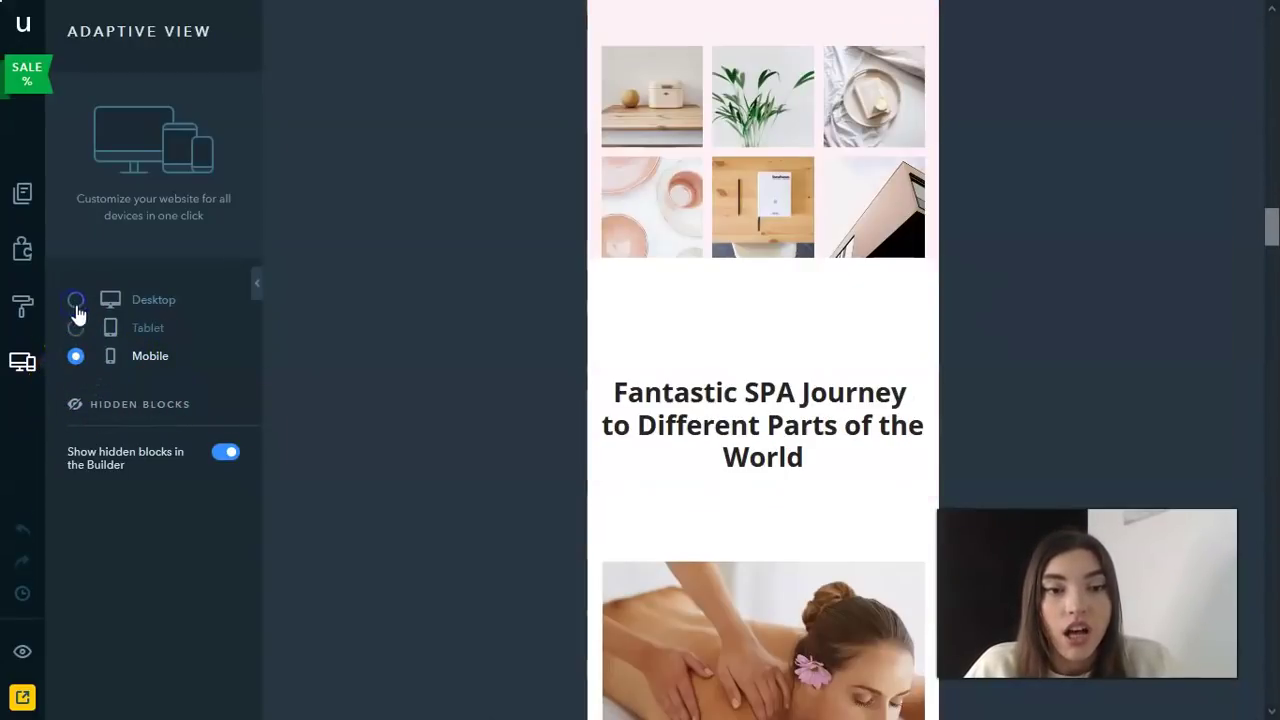
left_click(36, 664)
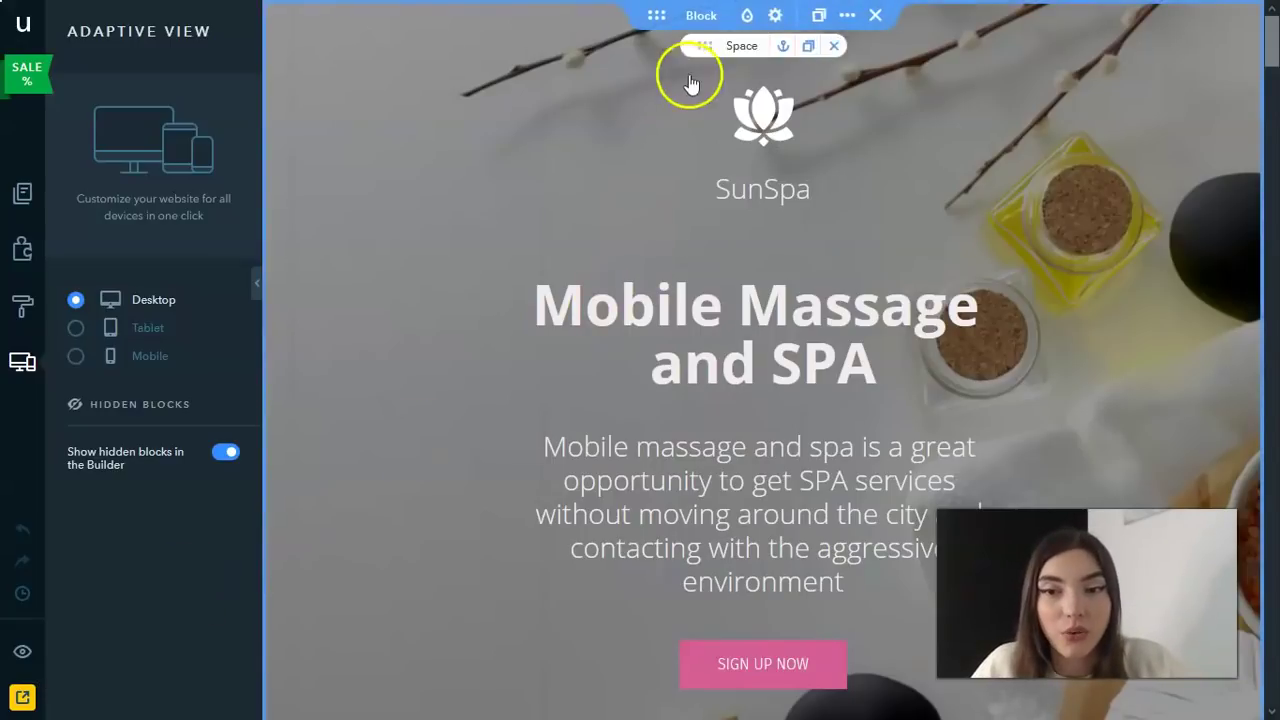
mouse_move(709, 114)
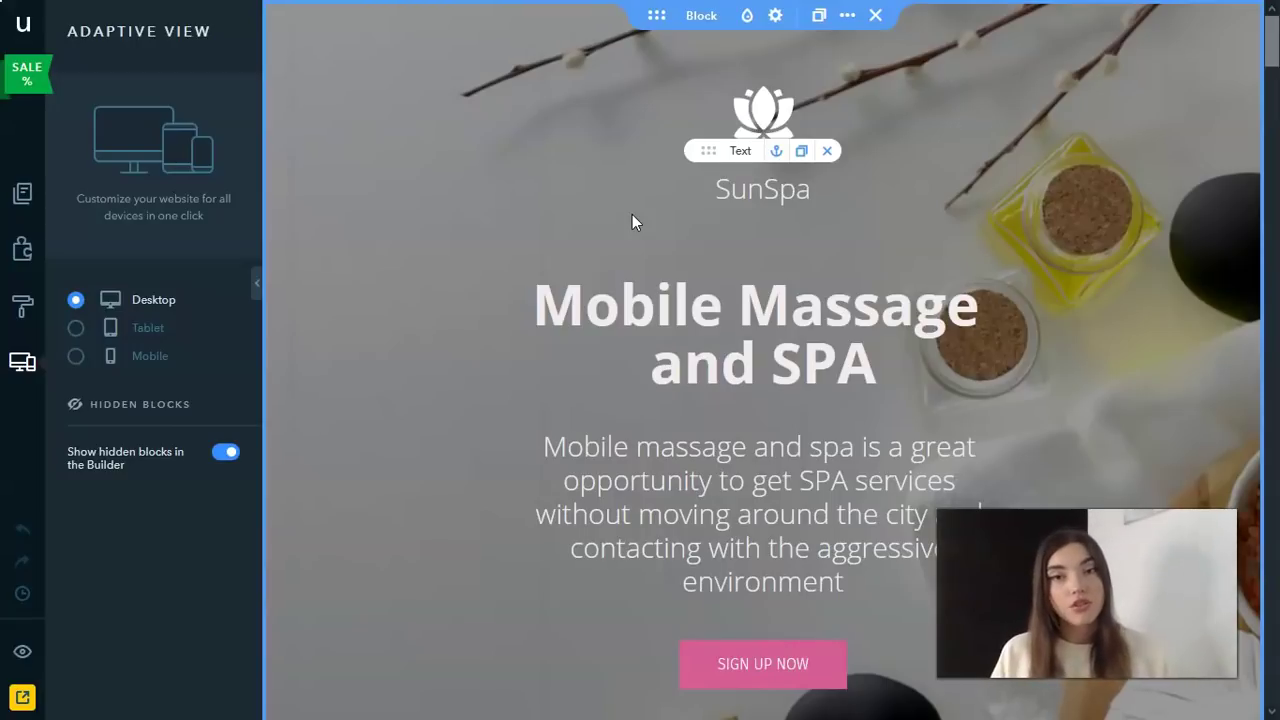
left_click_drag(634, 363, 750, 350)
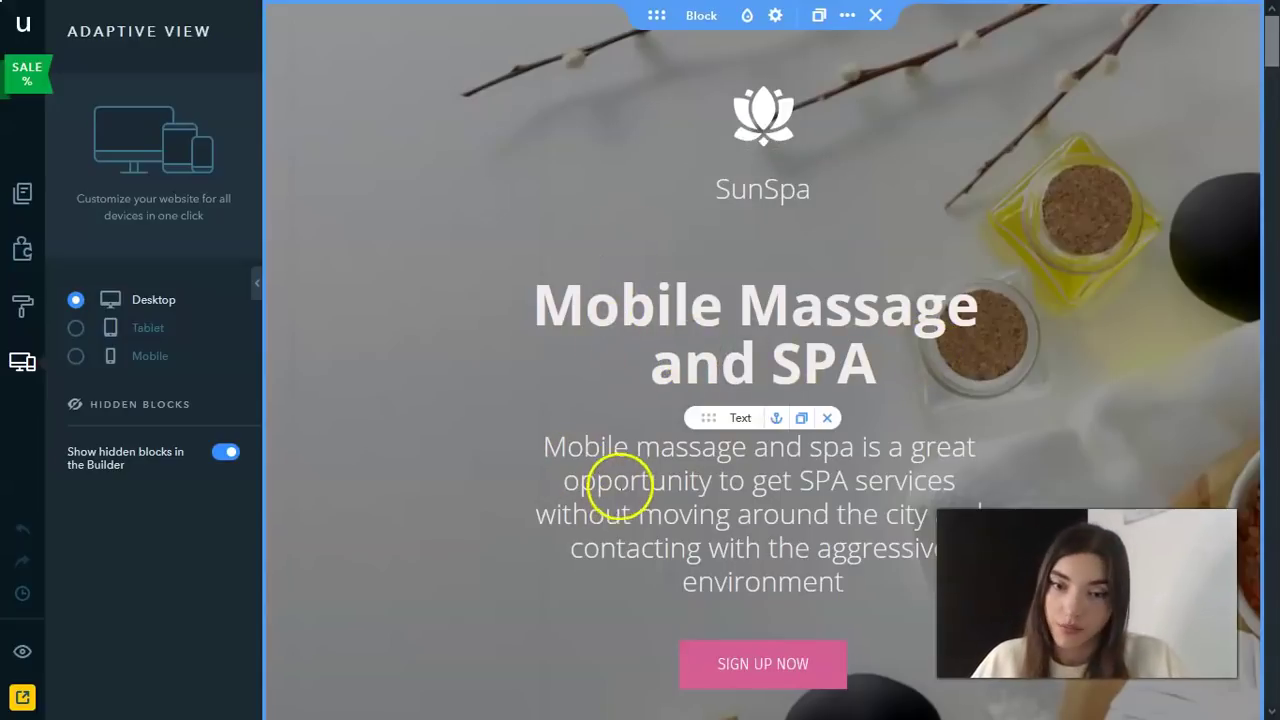
scroll(605, 300, "down", 1)
scroll(614, 317, "up", 1)
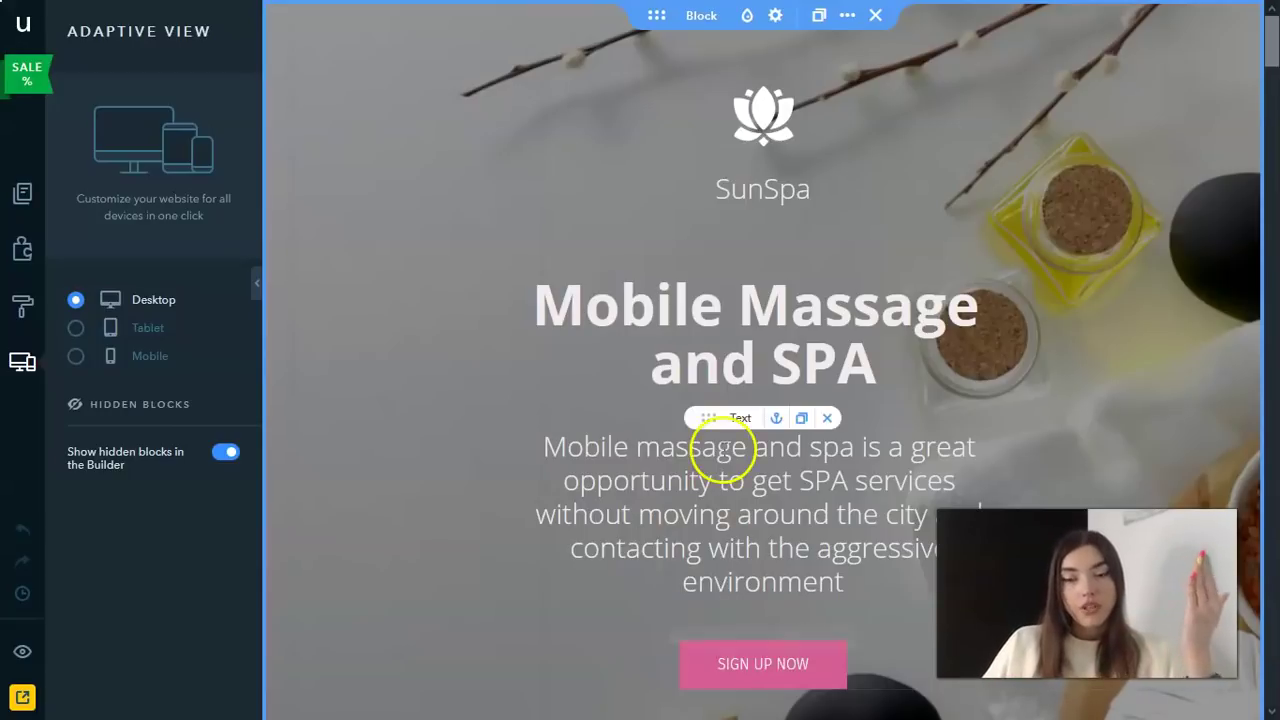
scroll(723, 457, "down", 7)
scroll(790, 330, "down", 1)
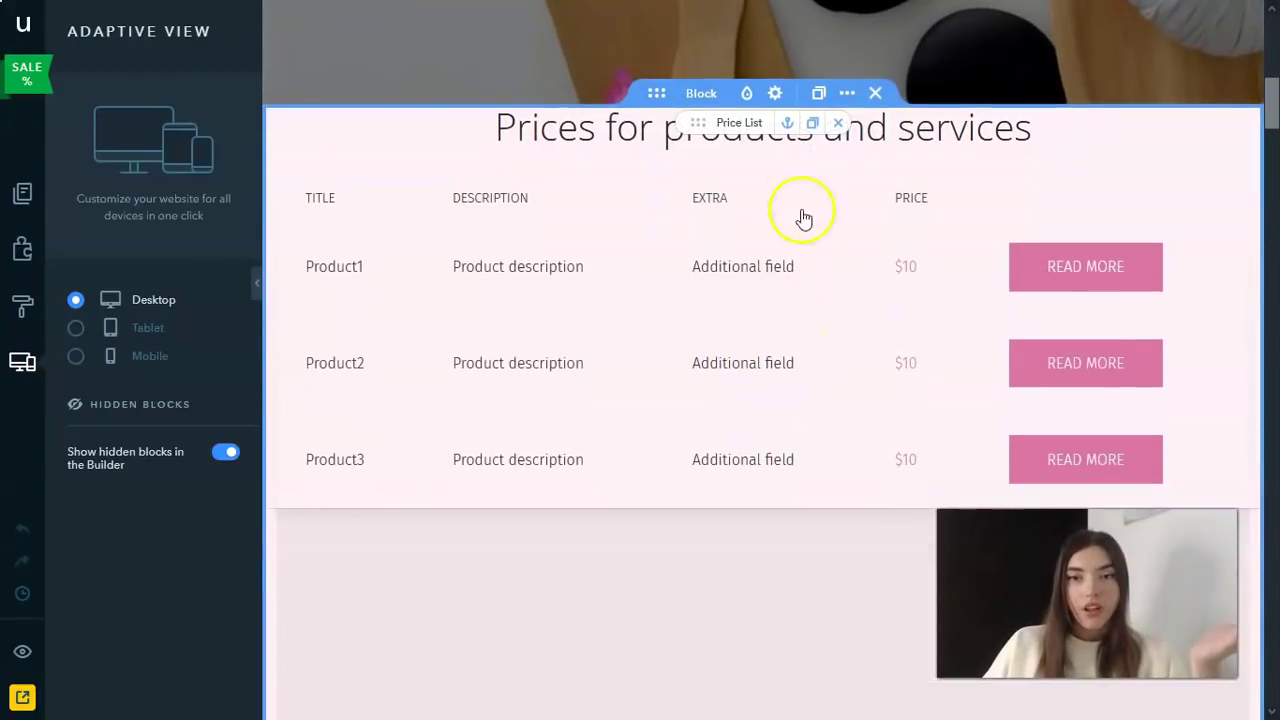
left_click(875, 93)
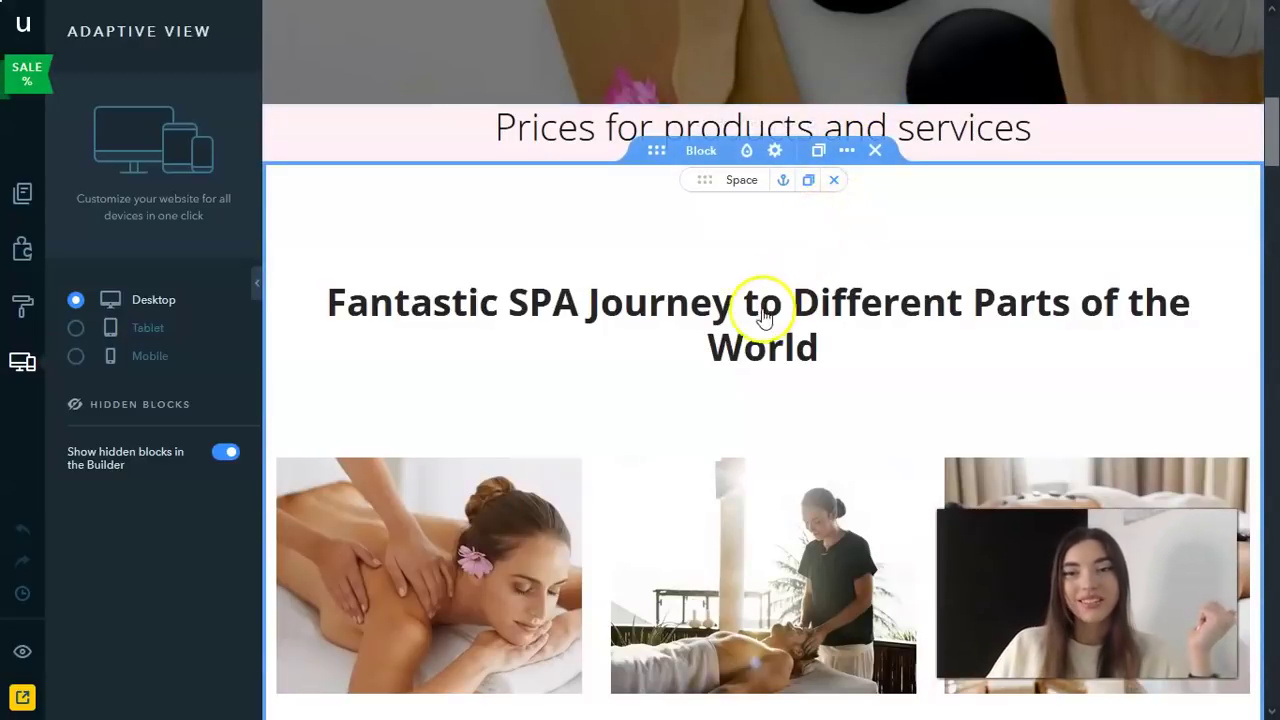
scroll(1015, 228, "up", 2)
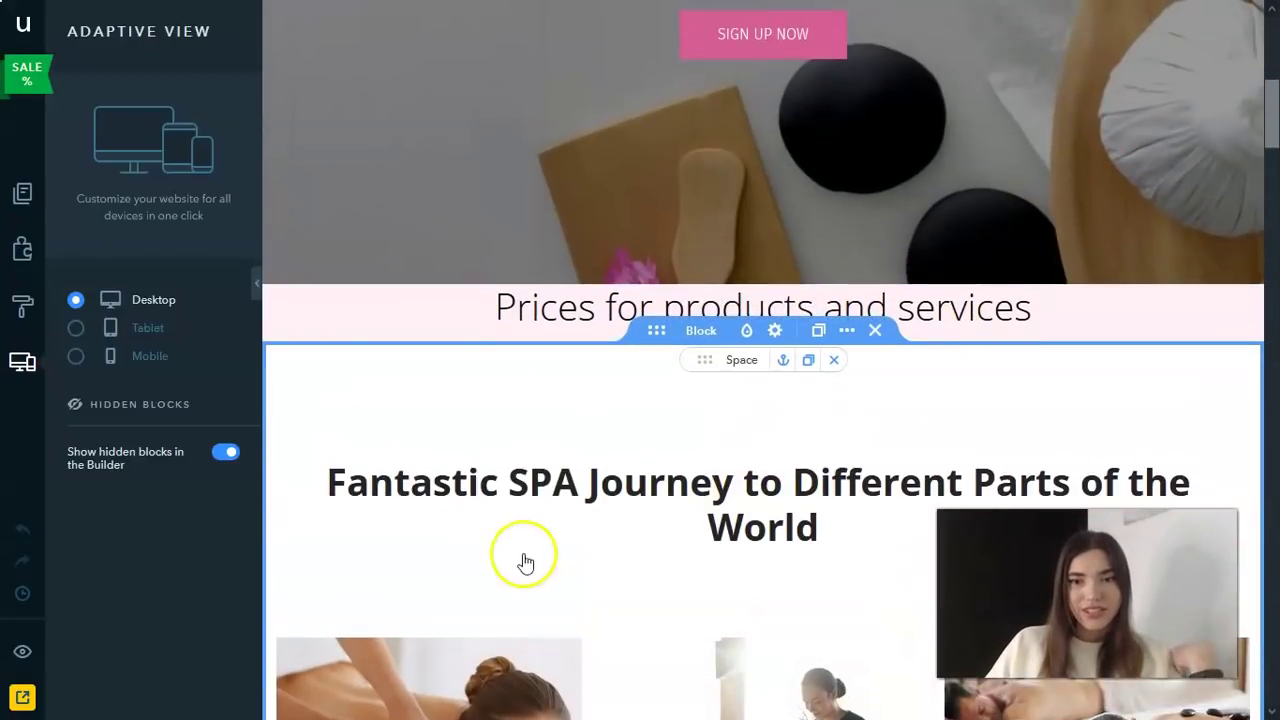
scroll(1021, 340, "down", 3)
scroll(1021, 340, "down", 4)
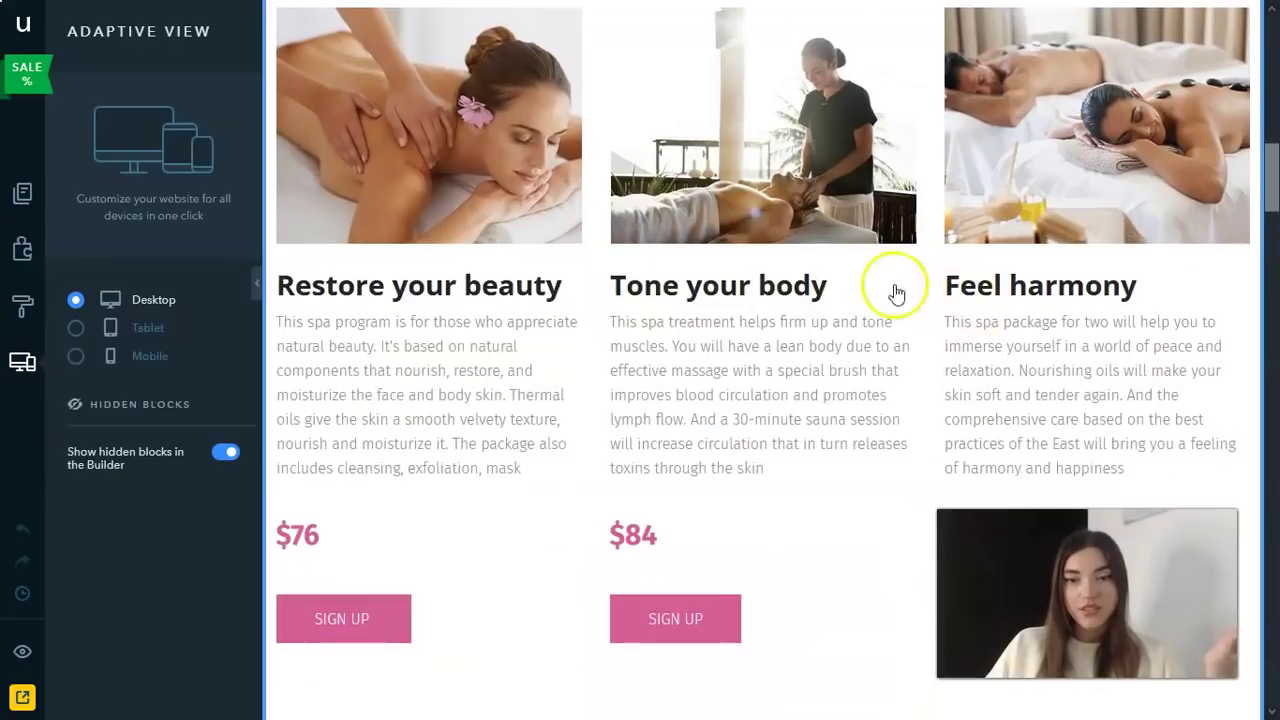
scroll(371, 400, "up", 2)
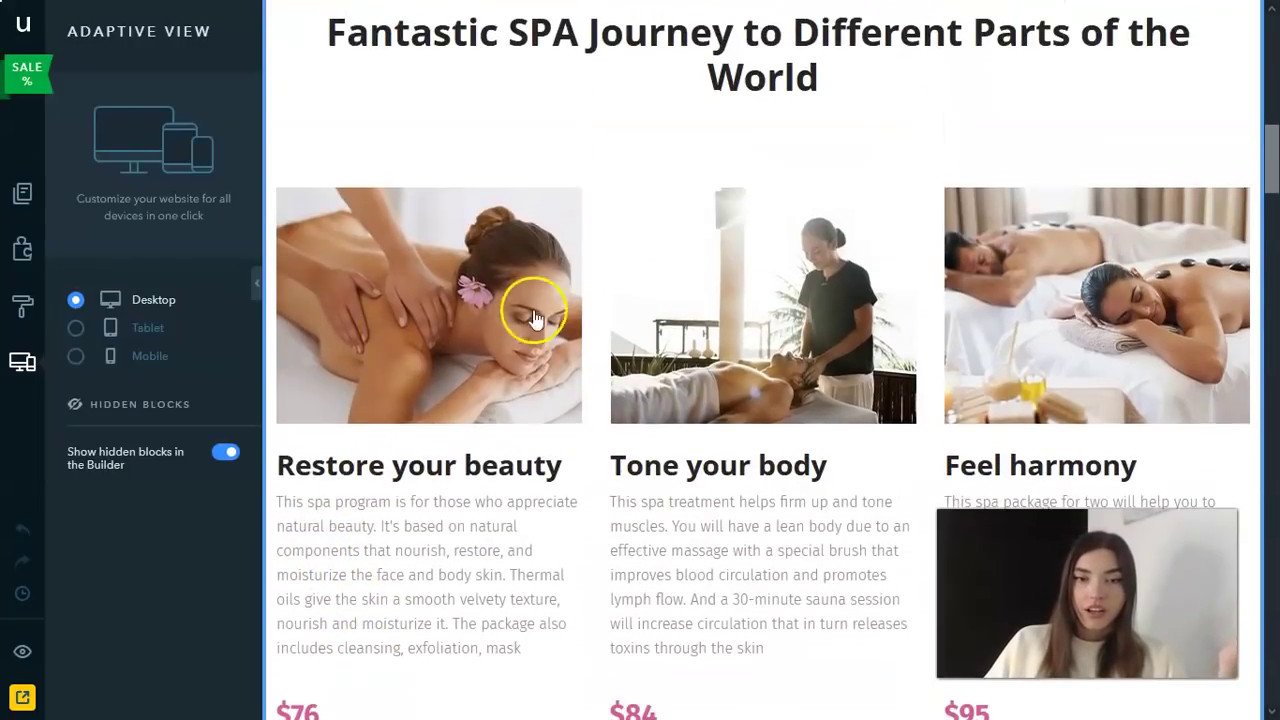
scroll(760, 365, "down", 1)
scroll(760, 365, "down", 2)
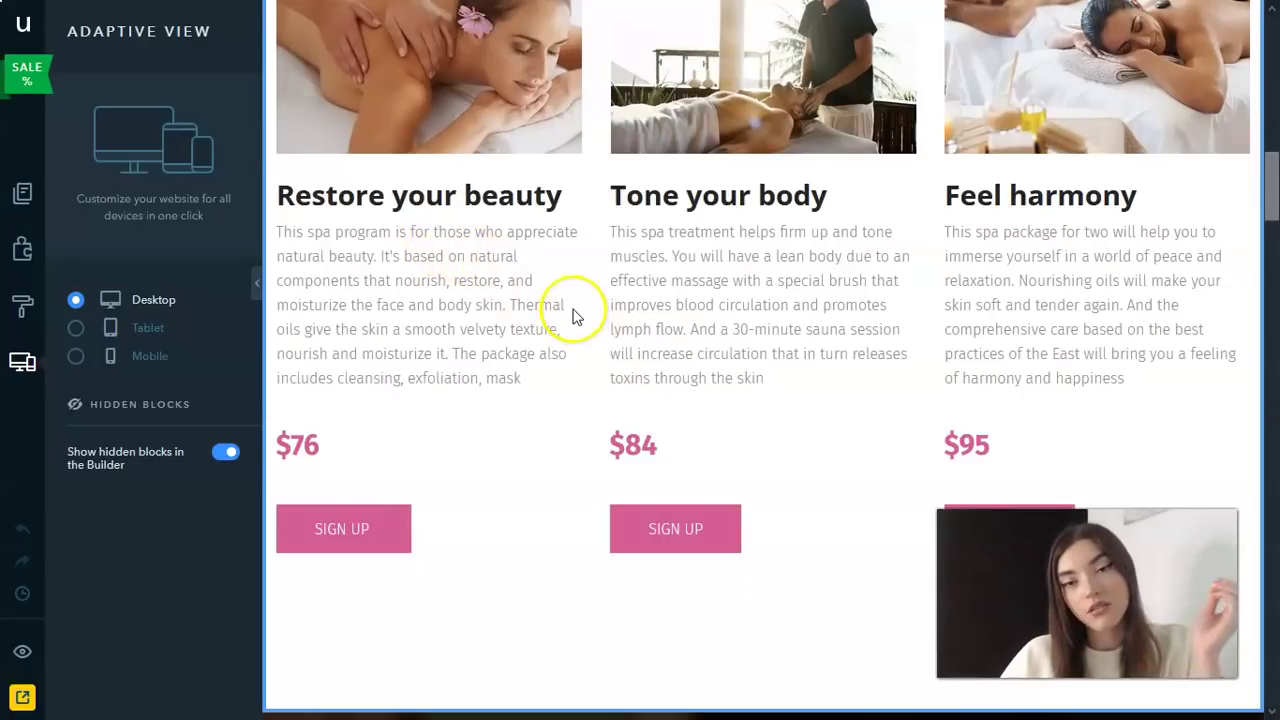
scroll(590, 330, "up", 2)
scroll(601, 344, "down", 4)
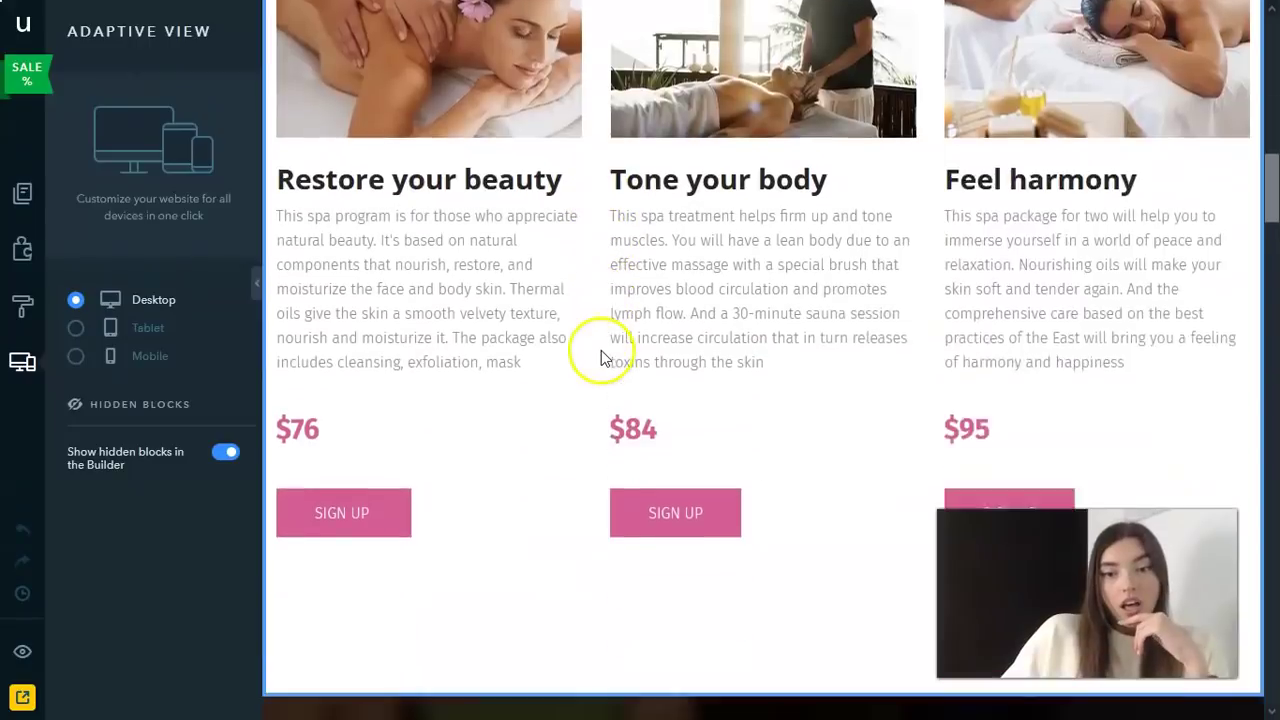
scroll(598, 345, "up", 4)
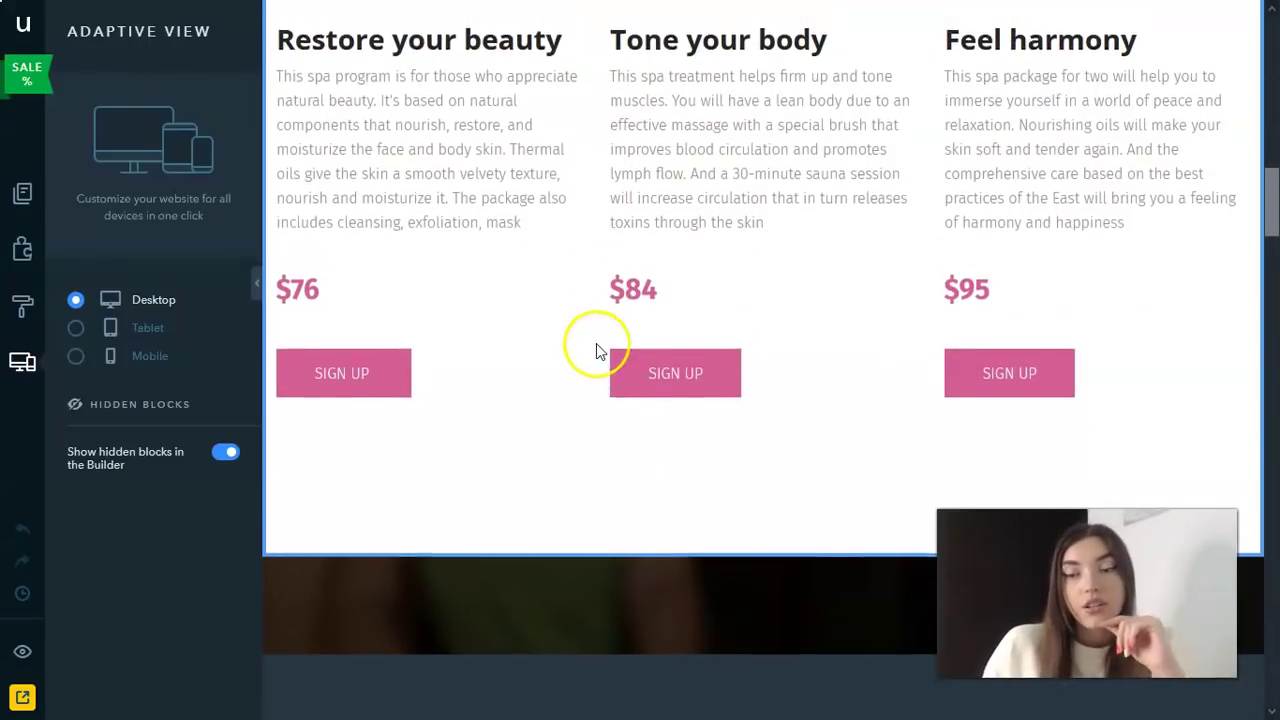
scroll(976, 312, "up", 9)
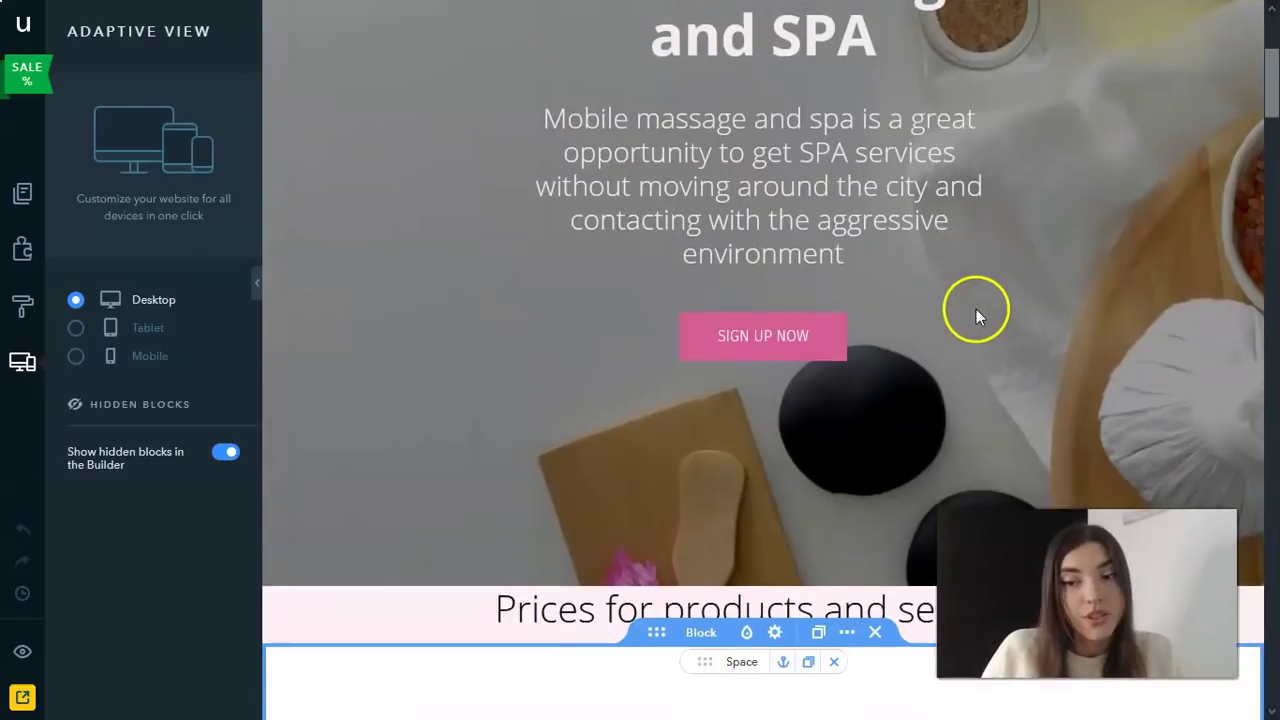
scroll(976, 312, "down", 6)
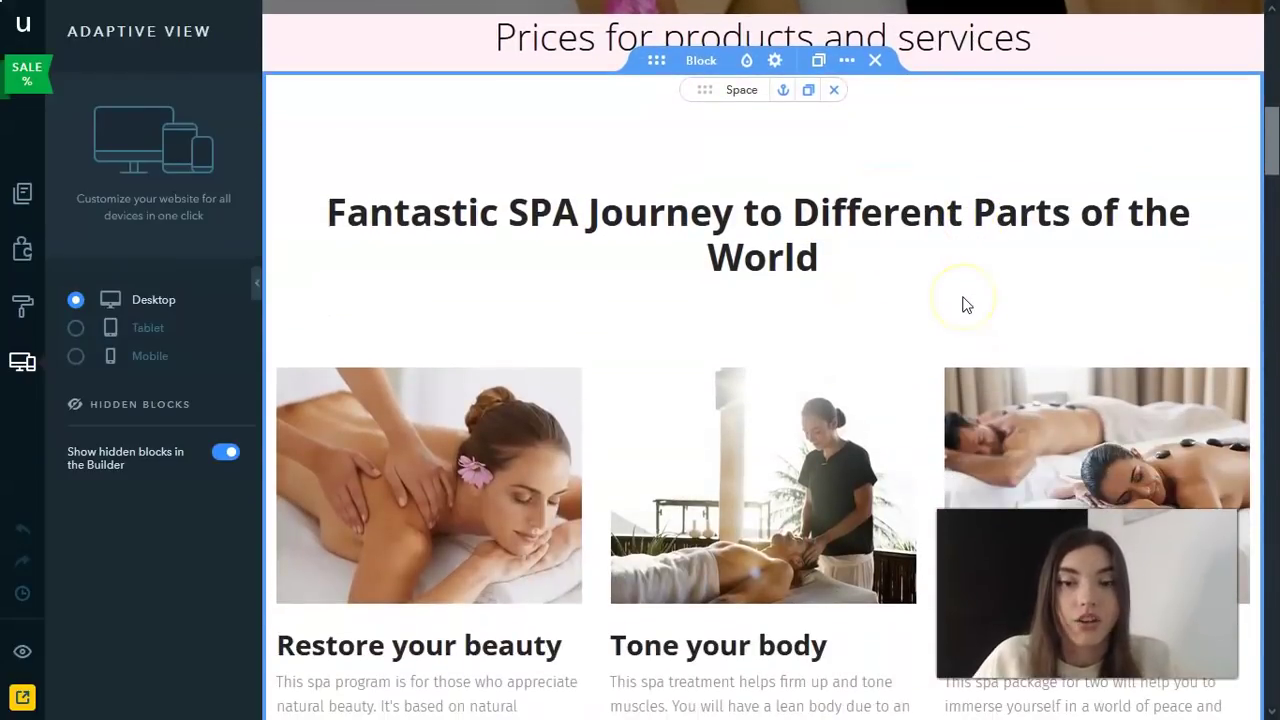